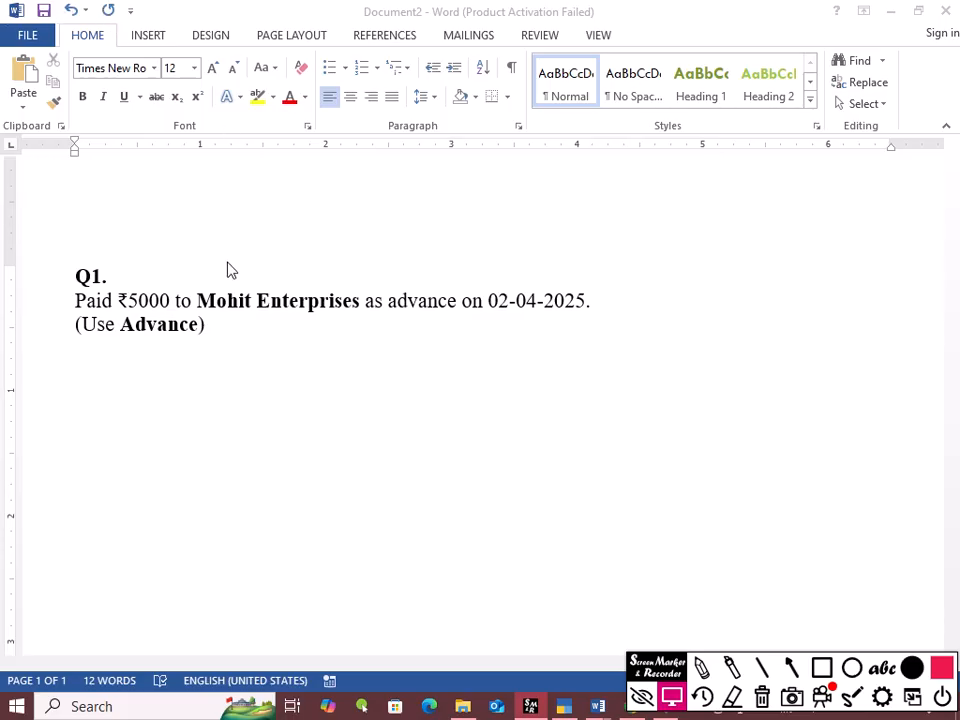
Review the Q1 question's payment amount, party name, advance wording and date, highlighting each part of the text
{"action": "left_click", "coordinate": [215, 324]}
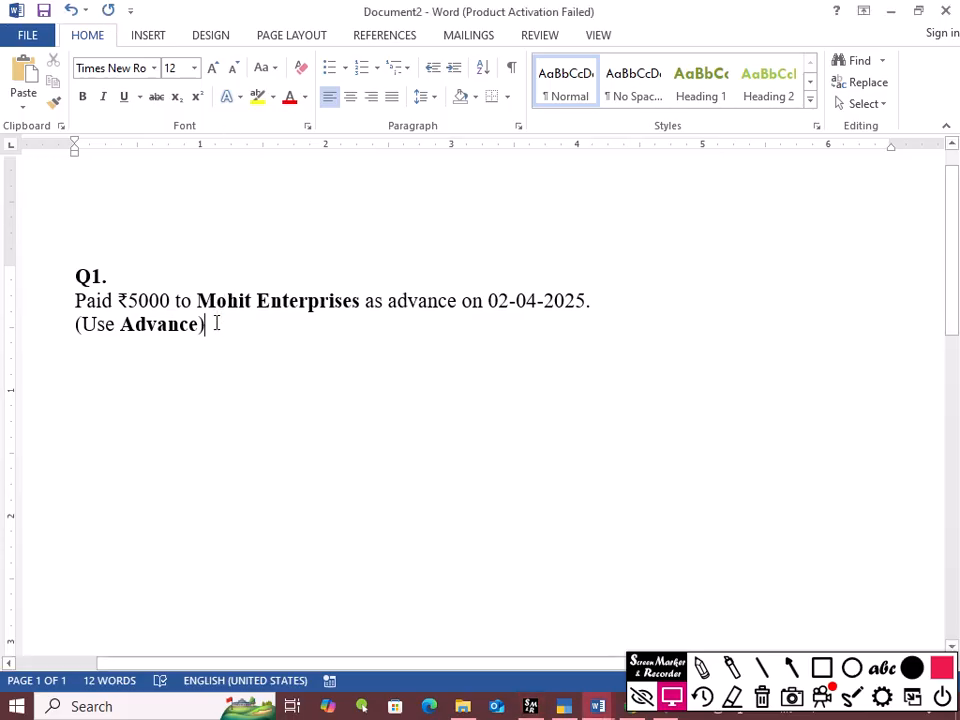
{"action": "left_click", "coordinate": [77, 298]}
{"action": "left_click_drag", "start_coordinate": [77, 298], "coordinate": [338, 309]}
{"action": "left_click", "coordinate": [338, 309]}
{"action": "left_click_drag", "start_coordinate": [389, 308], "coordinate": [452, 315]}
{"action": "left_click", "coordinate": [453, 314]}
{"action": "left_click_drag", "start_coordinate": [489, 301], "coordinate": [540, 302]}
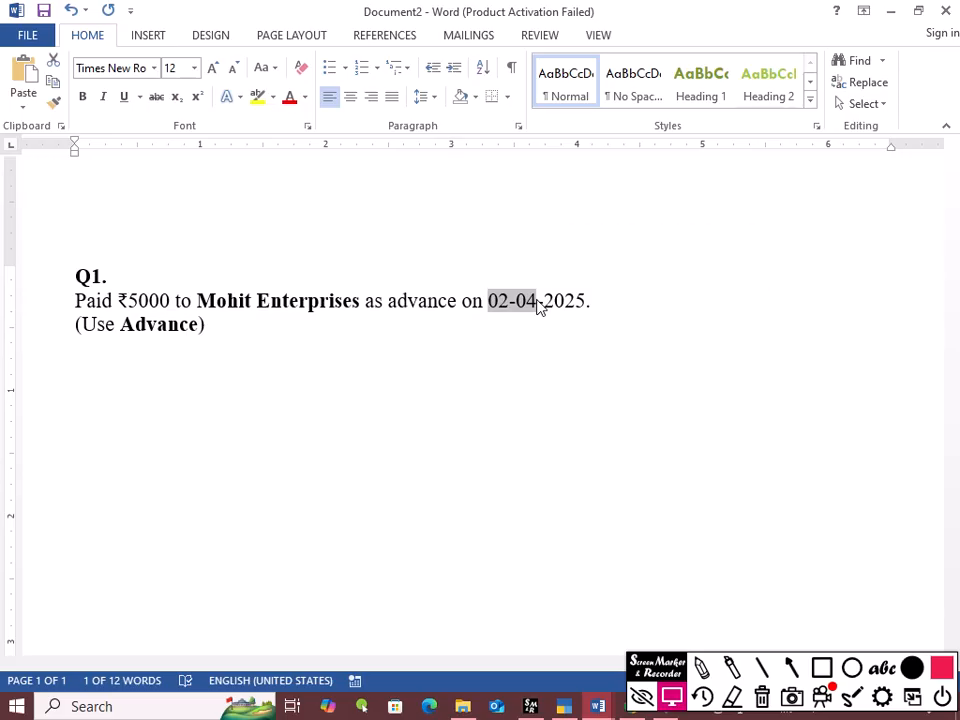
Switch to TallyPrime and open a new payment voucher from the Gateway of Tally, keeping the date 1-Apr-25
{"action": "key", "text": "alt+Tab"}
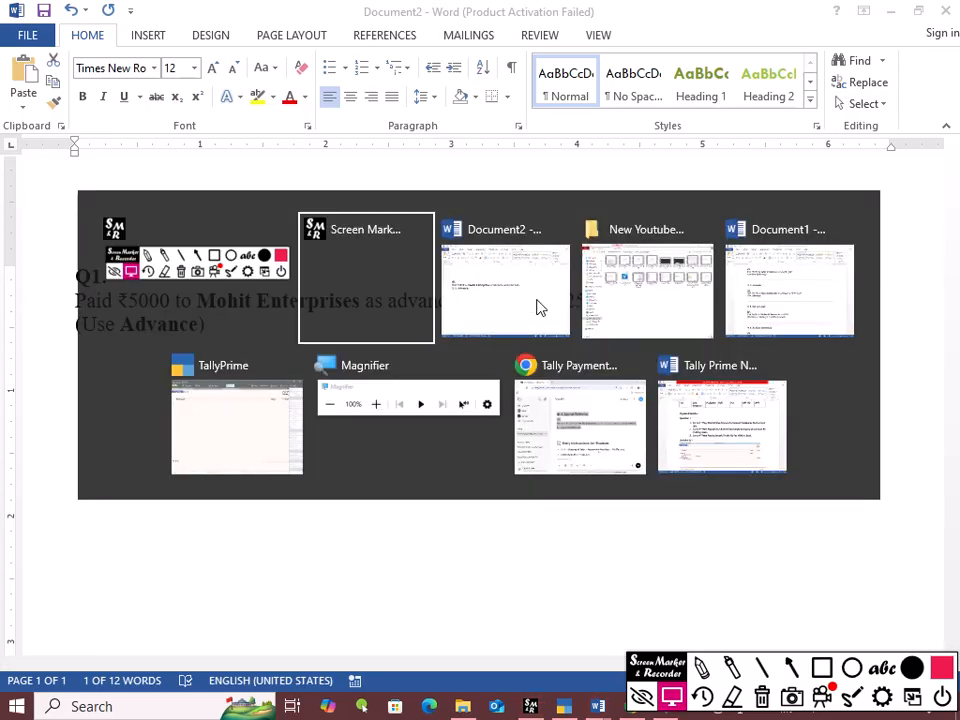
{"action": "key", "text": "alt+Tab"}
{"action": "key", "text": "alt+Tab"}
{"action": "key", "text": "alt+Tab"}
{"action": "key", "text": "alt+Tab"}
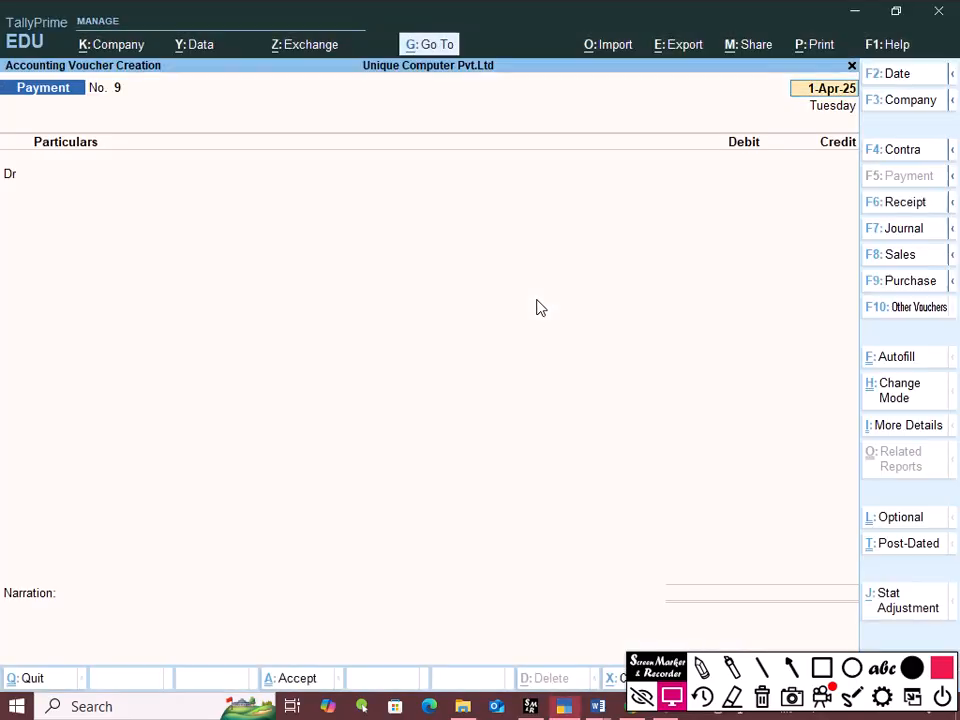
{"action": "key", "text": "Escape"}
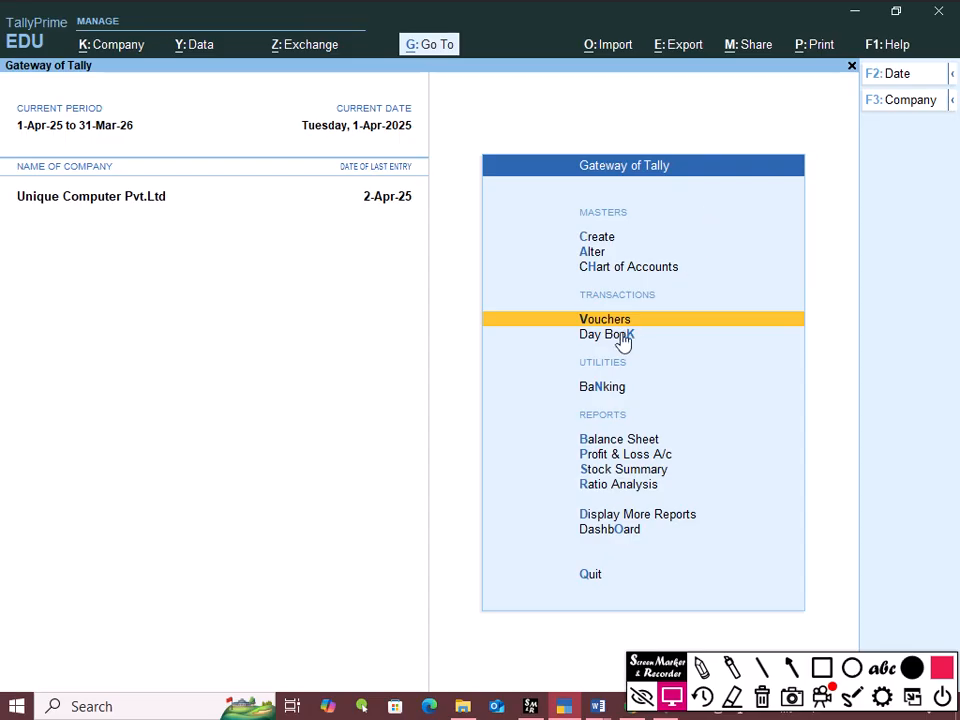
{"action": "left_click", "coordinate": [590, 326]}
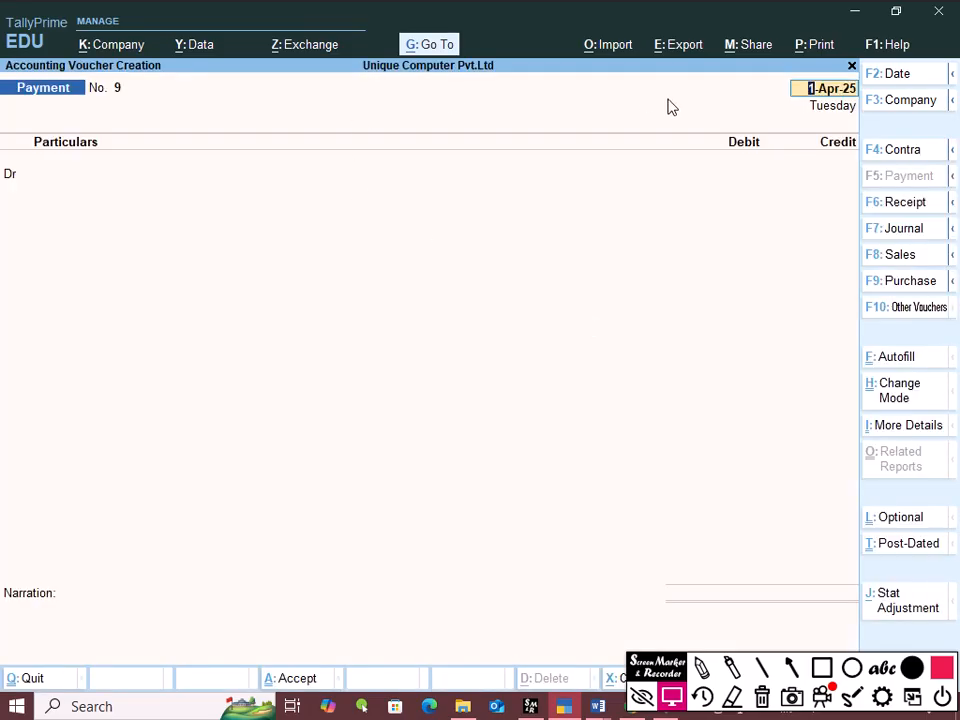
{"action": "key", "text": "Return"}
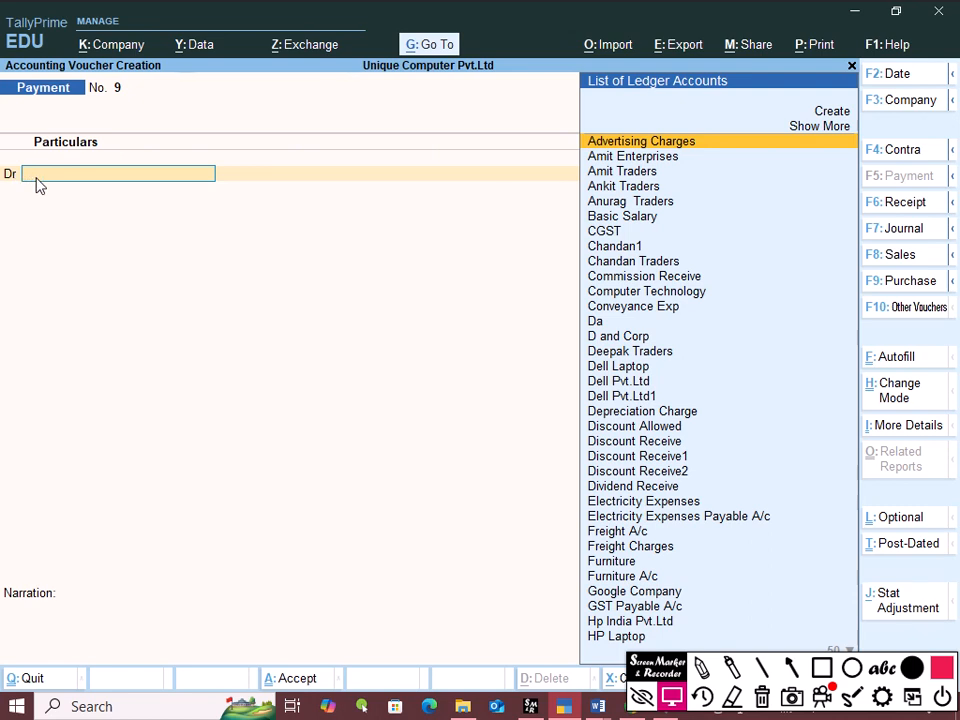
Copy the party name "Mohit Enterprises" from the Q1 text in Word and return to the TallyPrime payment voucher
{"action": "key", "text": "alt+Tab"}
{"action": "key", "text": "alt+Tab"}
{"action": "key", "text": "alt+Tab"}
{"action": "key", "text": "alt+Tab"}
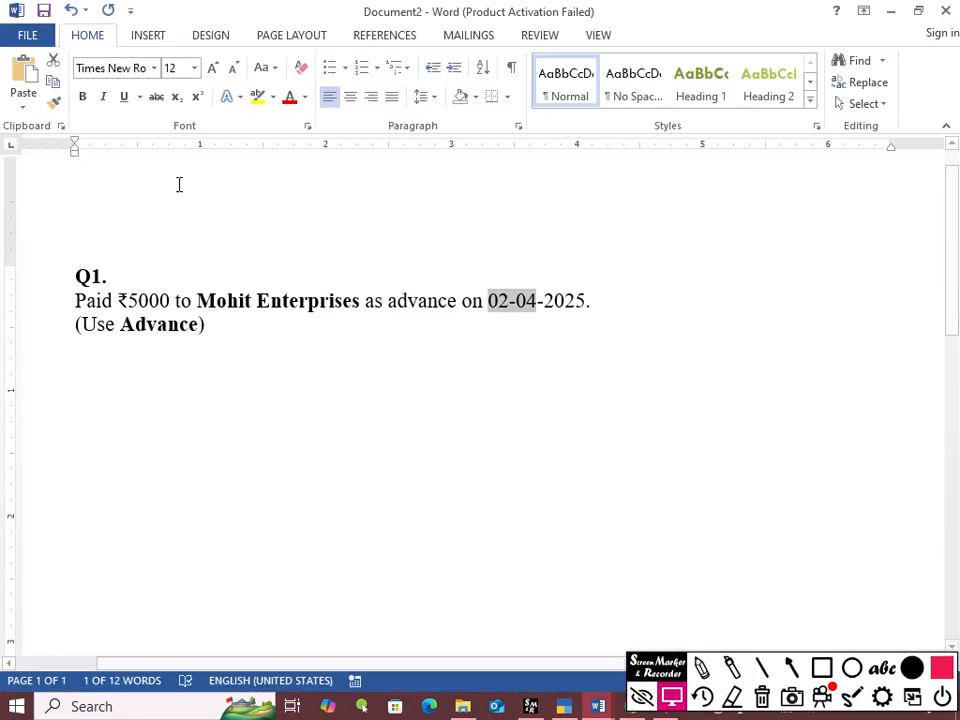
{"action": "key", "text": "alt+Tab"}
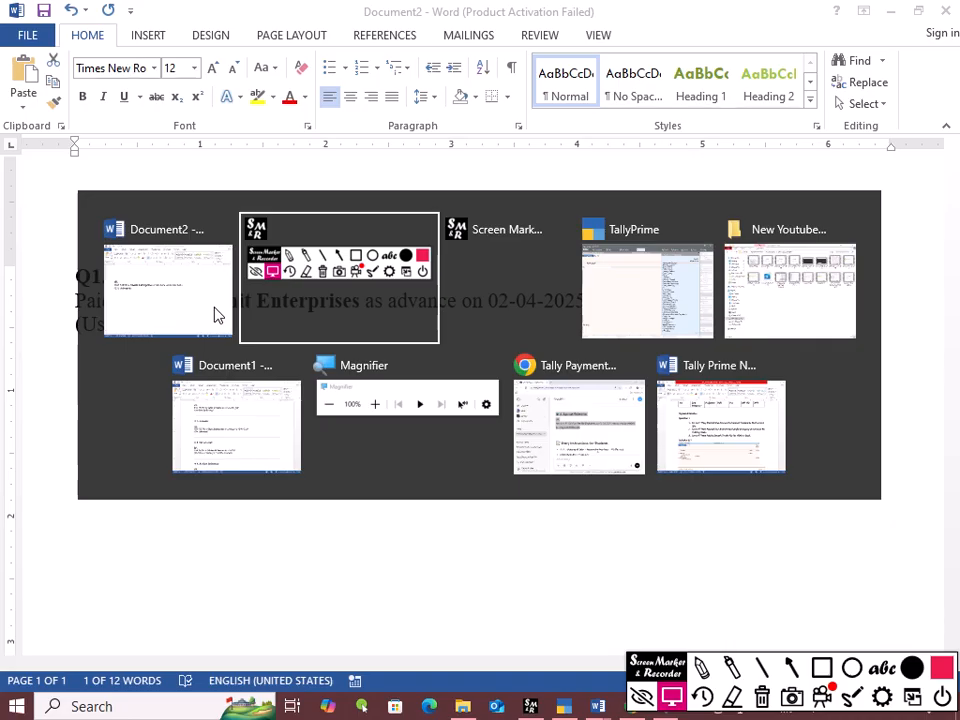
{"action": "left_click", "coordinate": [205, 305]}
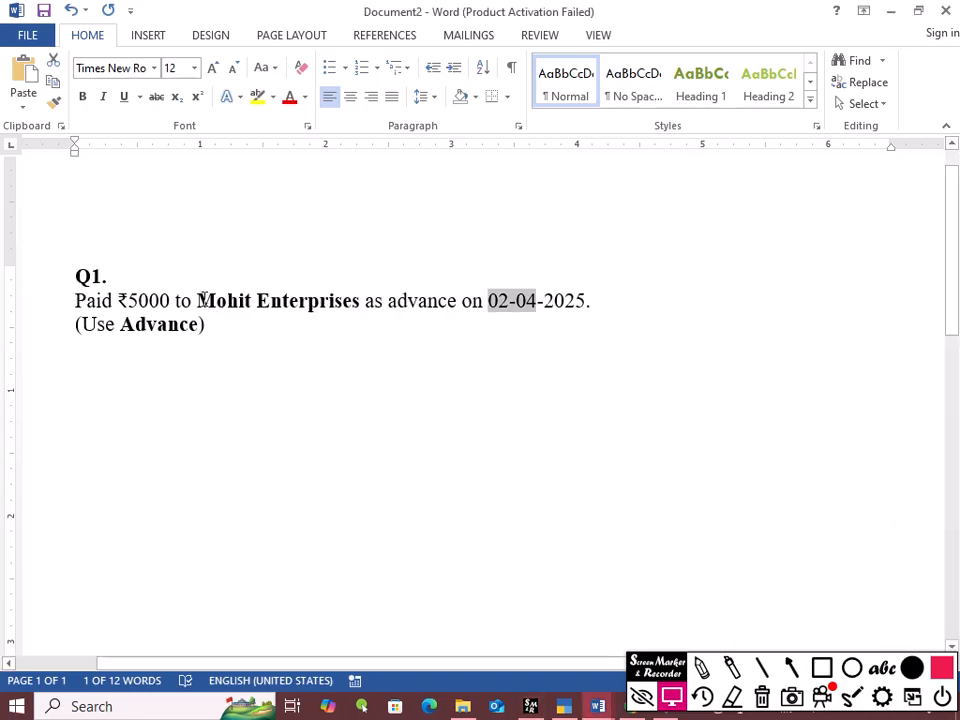
{"action": "left_click_drag", "start_coordinate": [197, 302], "coordinate": [343, 309]}
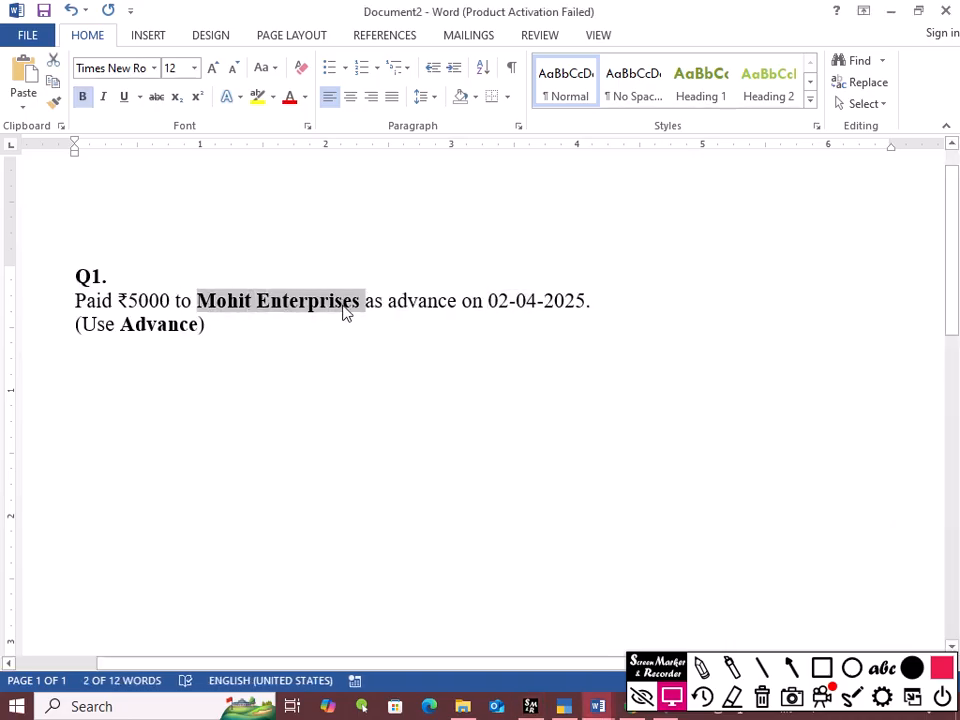
{"action": "key", "text": "alt+Tab"}
{"action": "key", "text": "Tab"}
{"action": "key", "text": "Tab"}
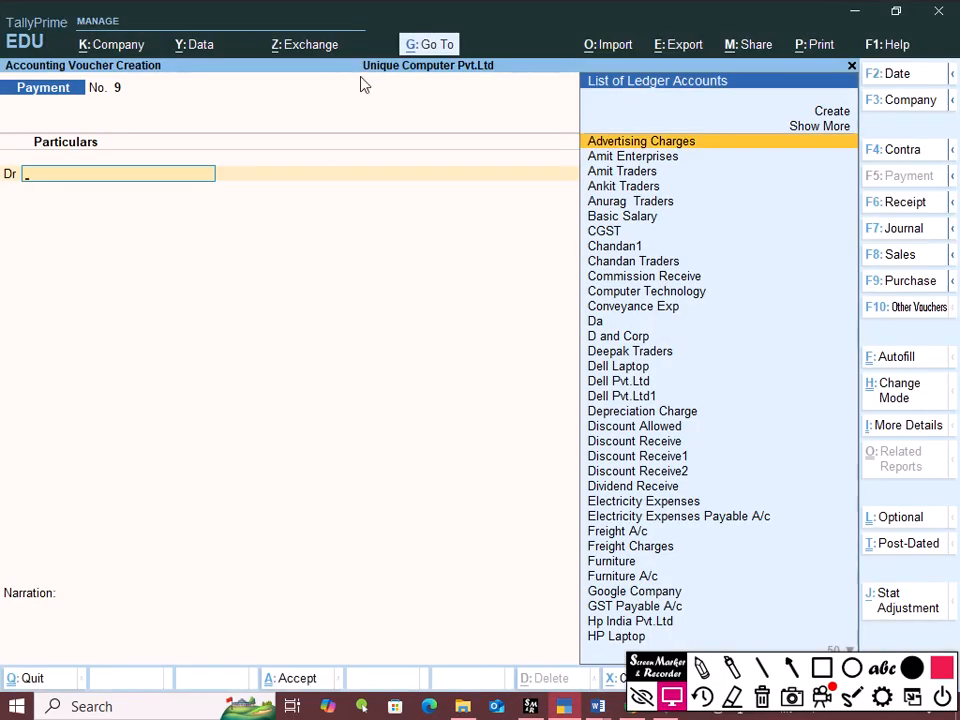
Create the debit ledger Mohit Enterprises under Sundry Creditors, with bill-by-bill balances set to Yes, and save it
{"action": "key", "text": "alt+c"}
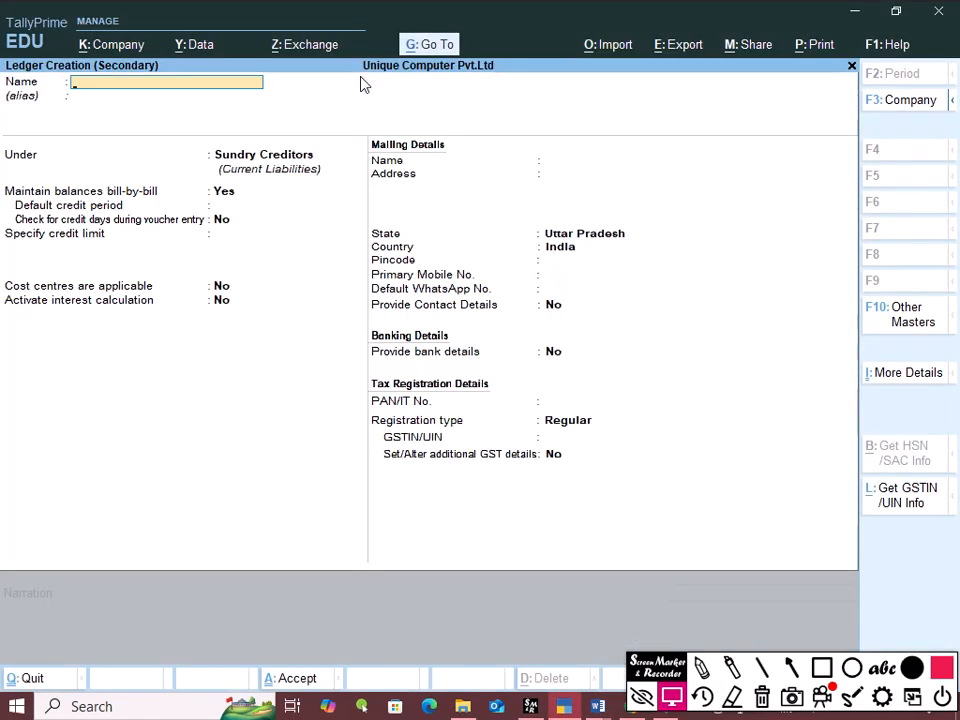
{"action": "key", "text": "ctrl+alt+v"}
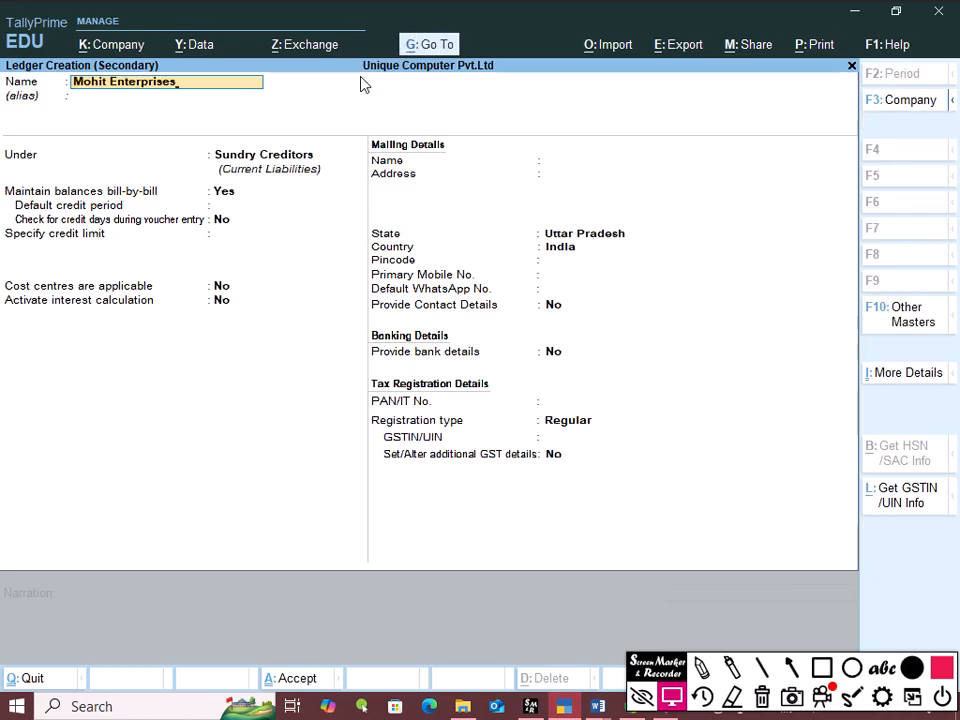
{"action": "key", "text": "Return"}
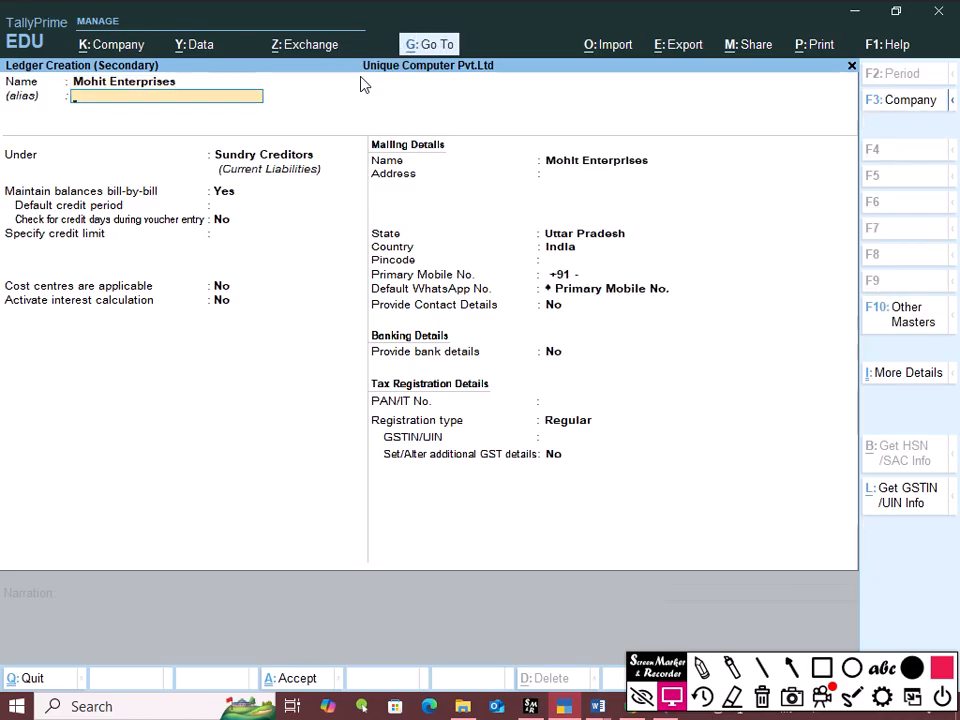
{"action": "key", "text": "Return"}
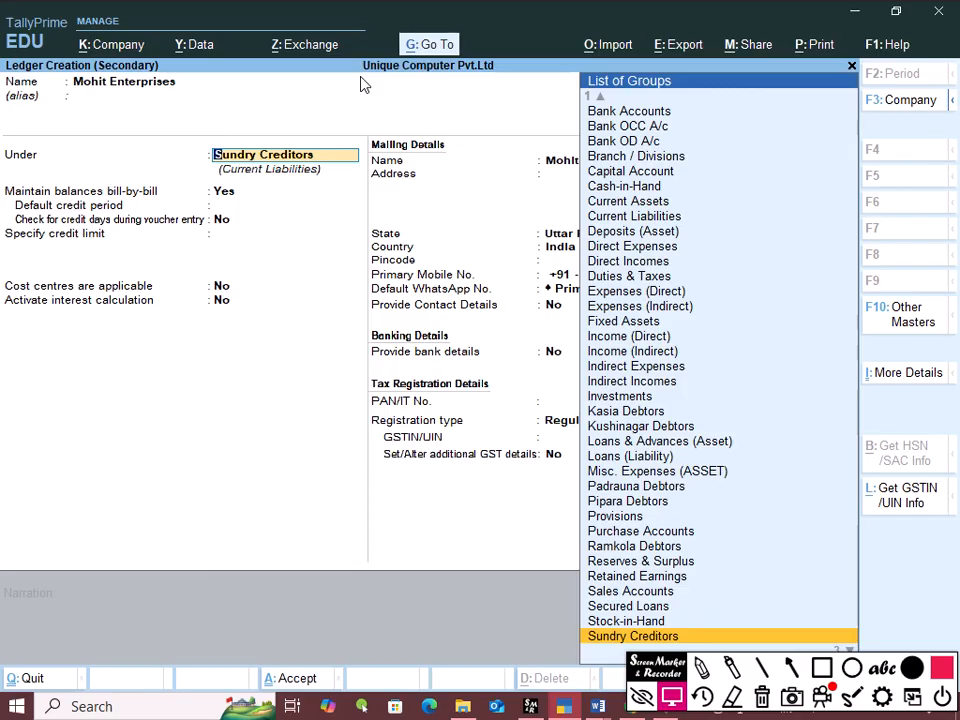
{"action": "key", "text": "Return"}
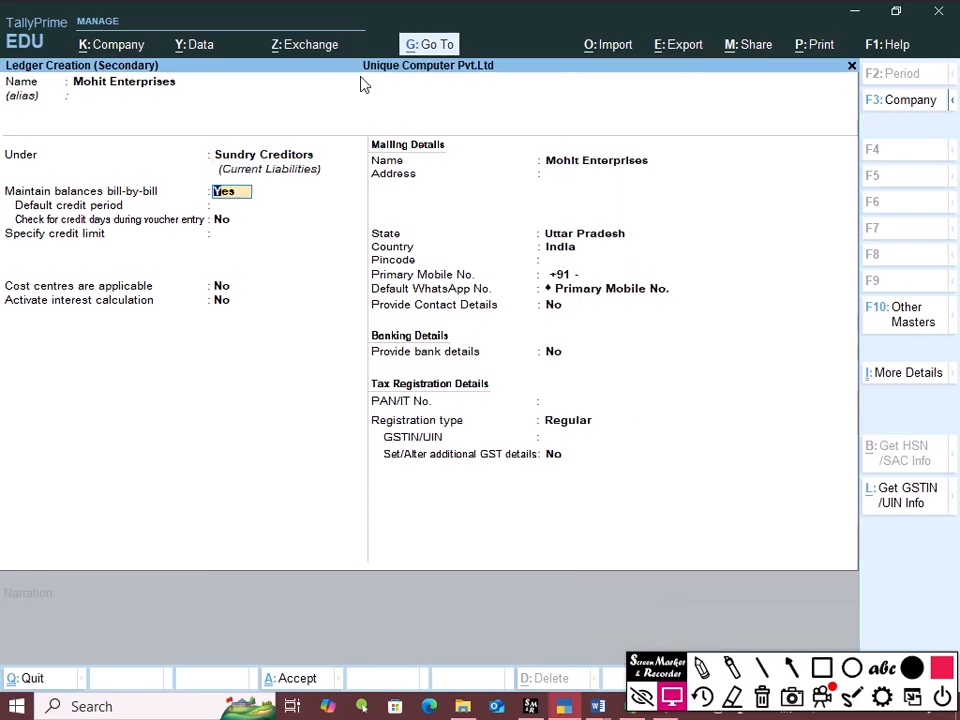
{"action": "key", "text": "ctrl"}
{"action": "key", "text": "ctrl+a"}
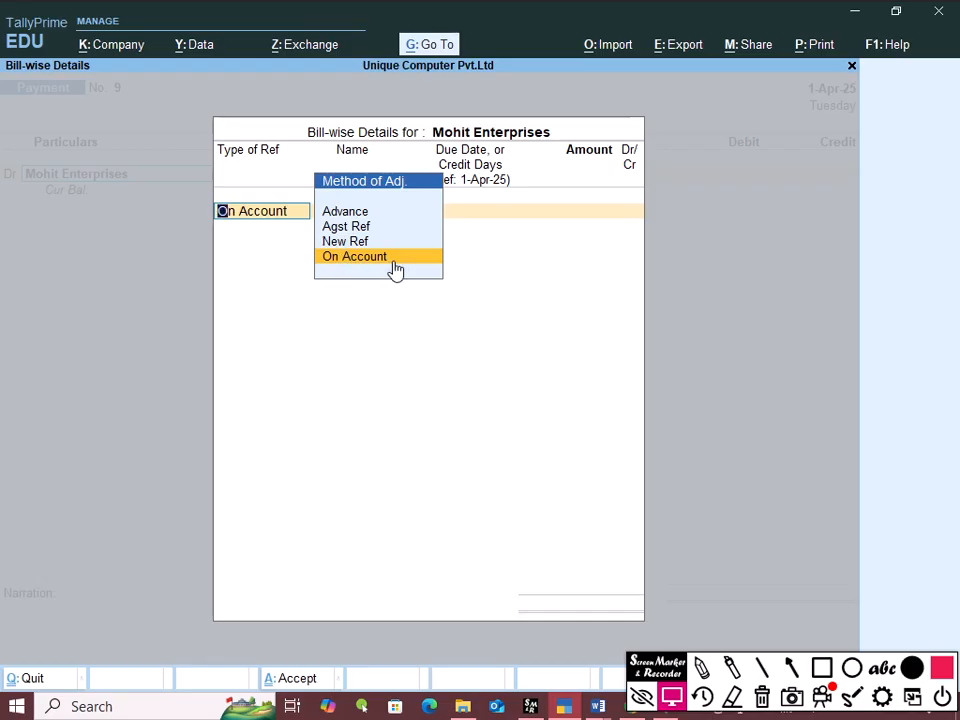
Set the bill reference type to Advance with the name 13, leaving the due date blank
{"action": "key", "text": "Up"}
{"action": "key", "text": "Up"}
{"action": "key", "text": "Up"}
{"action": "key", "text": "Return"}
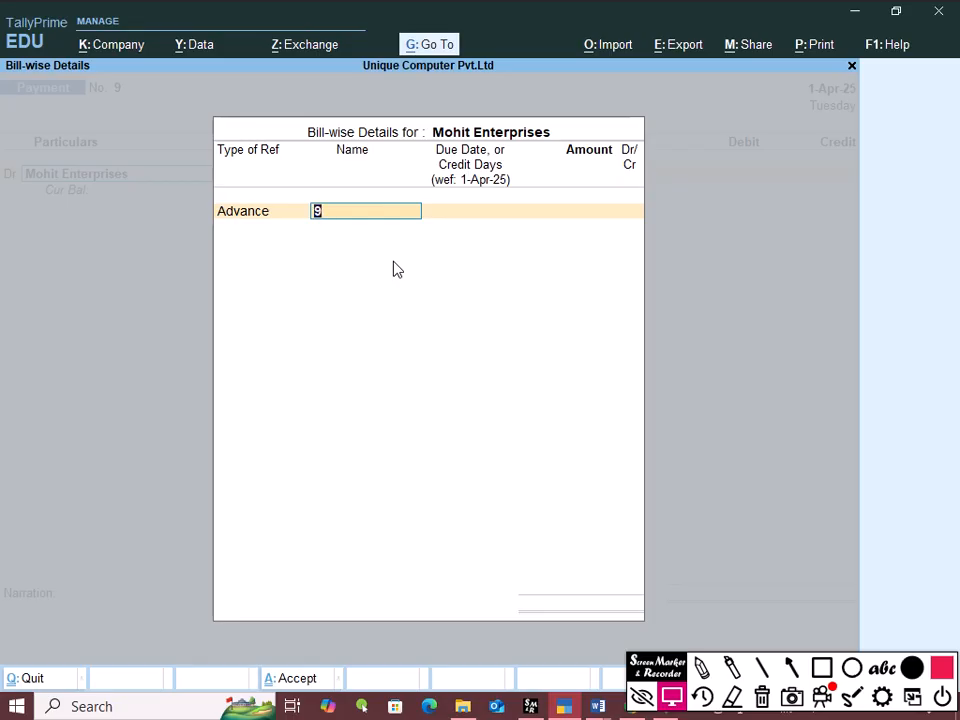
{"action": "type", "text": "13"}
{"action": "key", "text": "Return"}
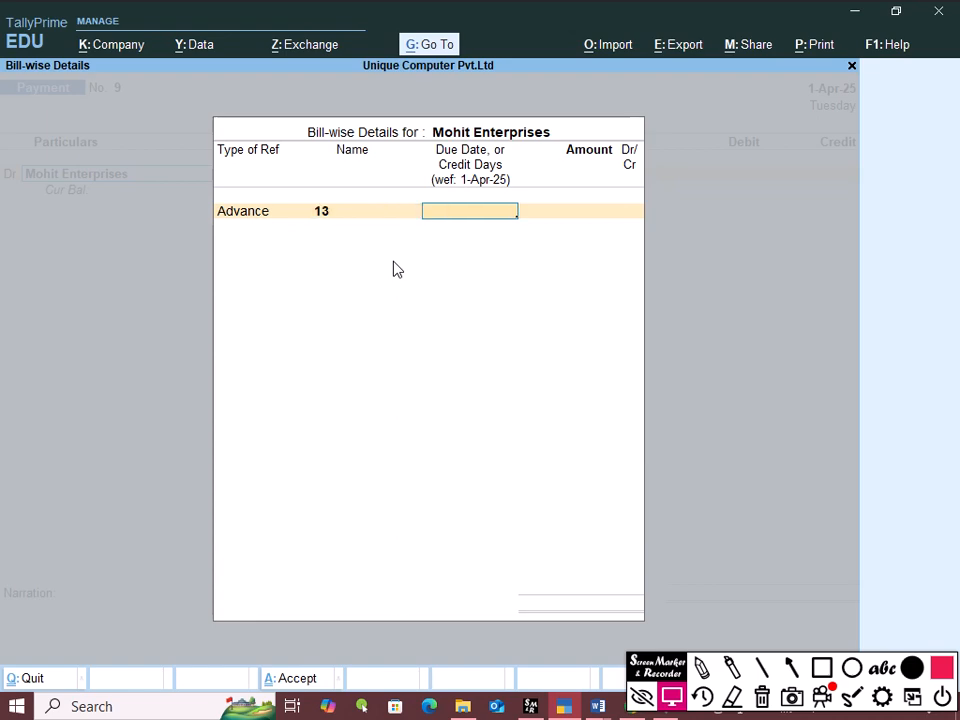
{"action": "key", "text": "Return"}
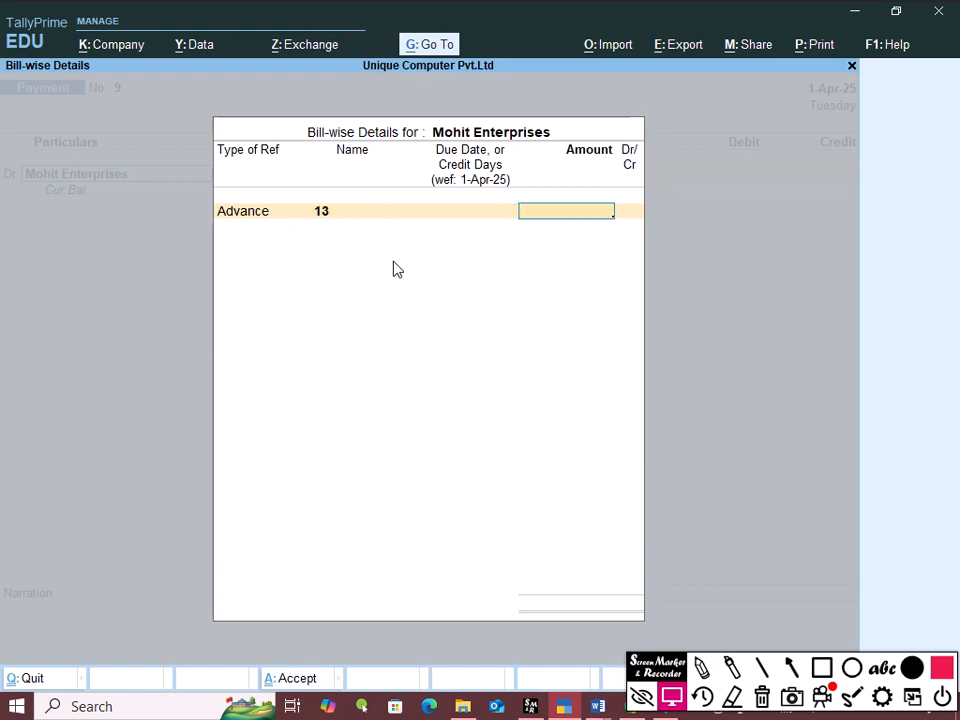
Check the advance amount in the Word question, enter 5000 Dr for the reference in TallyPrime and finish the bill-wise details
{"action": "key", "text": "alt+Tab"}
{"action": "key", "text": "alt+Tab"}
{"action": "key", "text": "alt+Tab"}
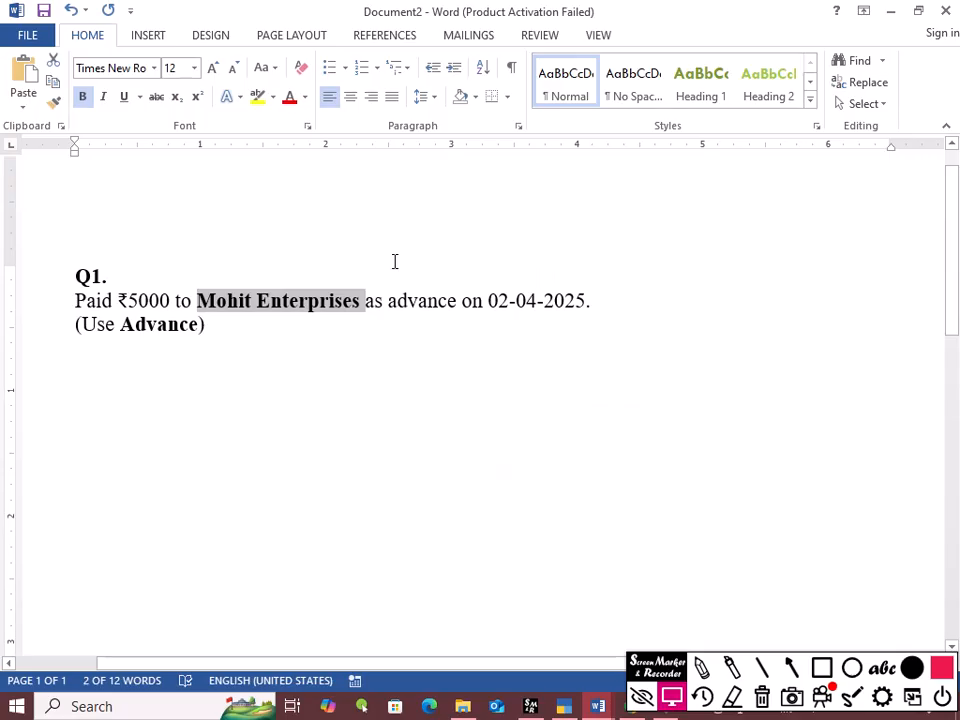
{"action": "key", "text": "alt+Tab"}
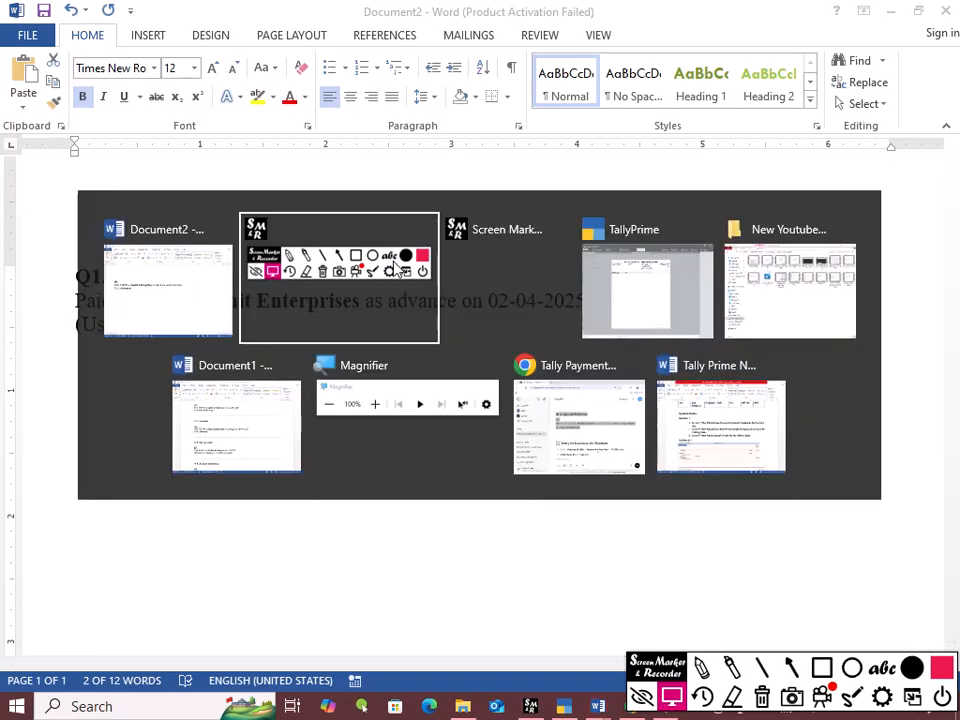
{"action": "key", "text": "alt+Tab"}
{"action": "key", "text": "alt+Tab"}
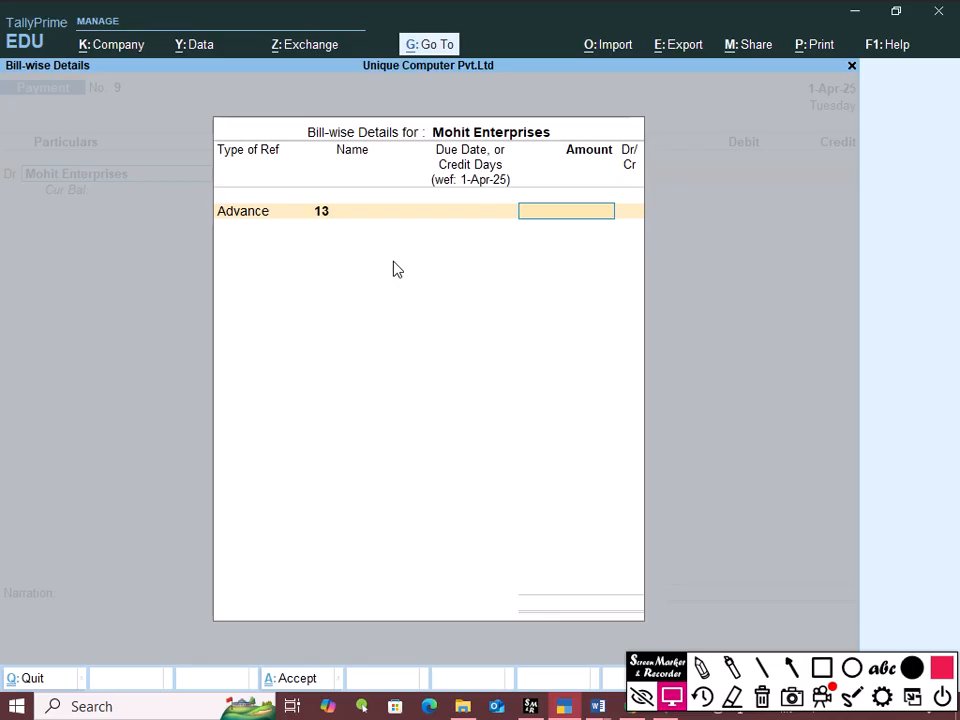
{"action": "type", "text": "5000"}
{"action": "key", "text": "Return"}
{"action": "key", "text": "Return"}
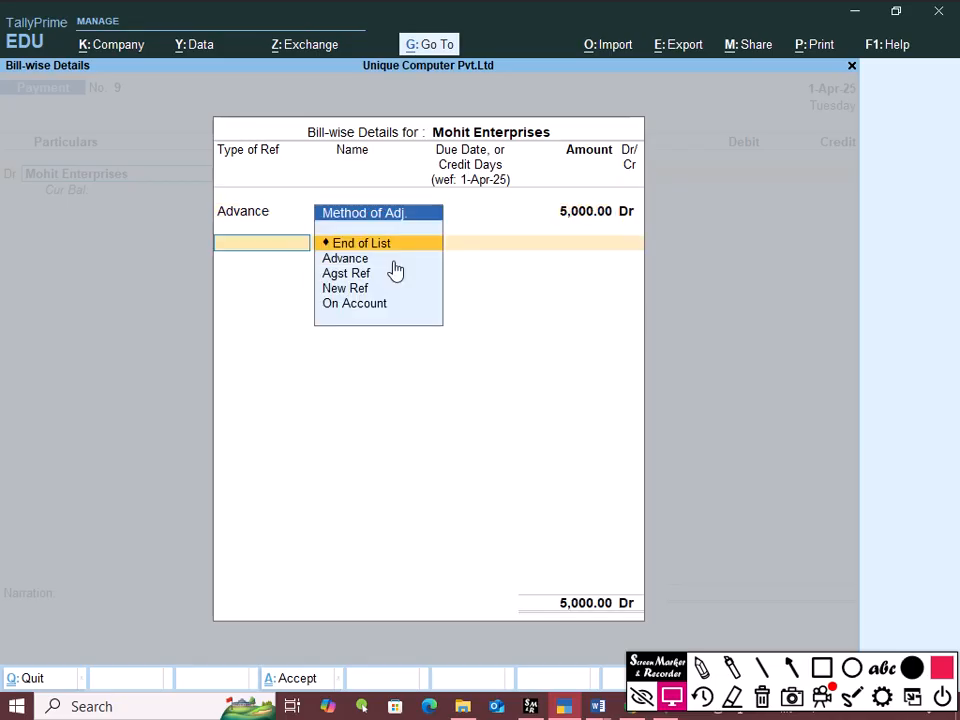
{"action": "key", "text": "Return"}
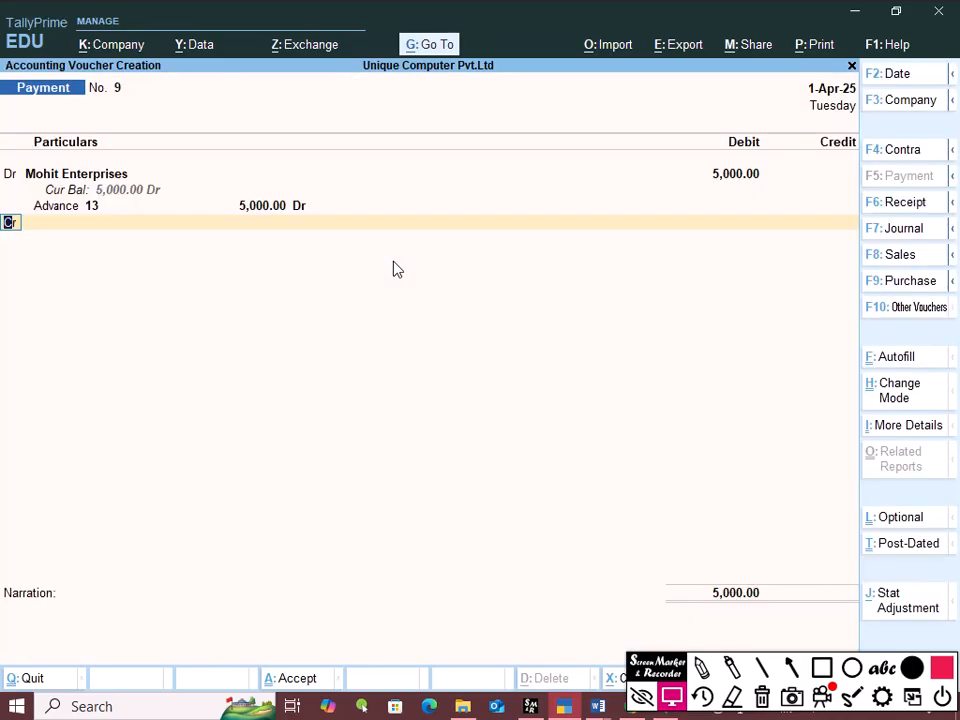
Credit the Cash ledger with 5,000 and save the payment voucher without a narration
{"action": "key", "text": "Return"}
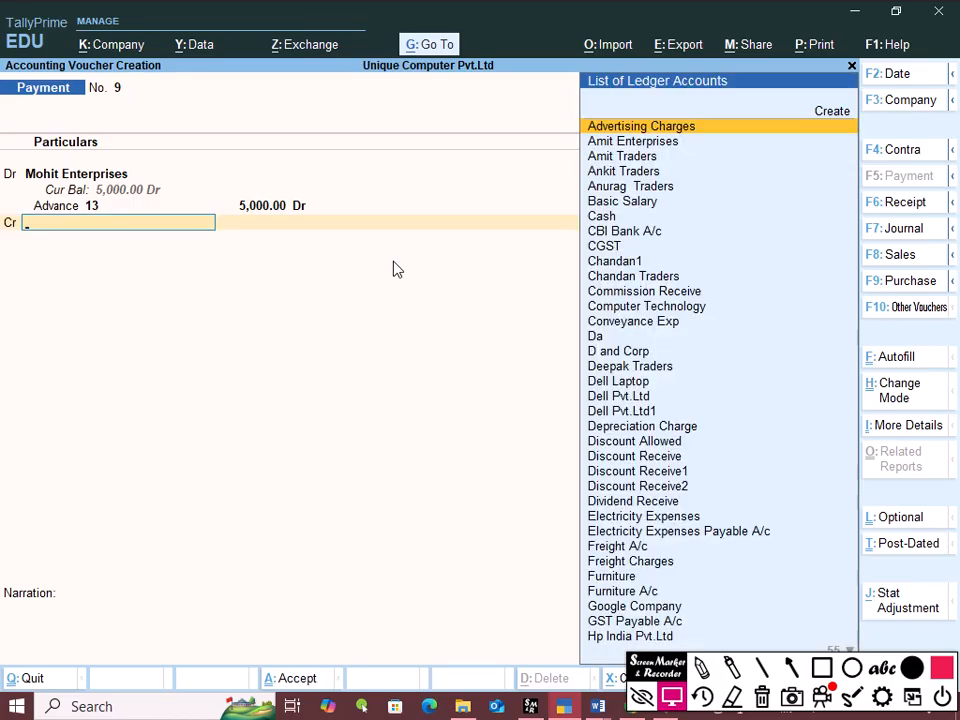
{"action": "type", "text": "Cash"}
{"action": "key", "text": "Return"}
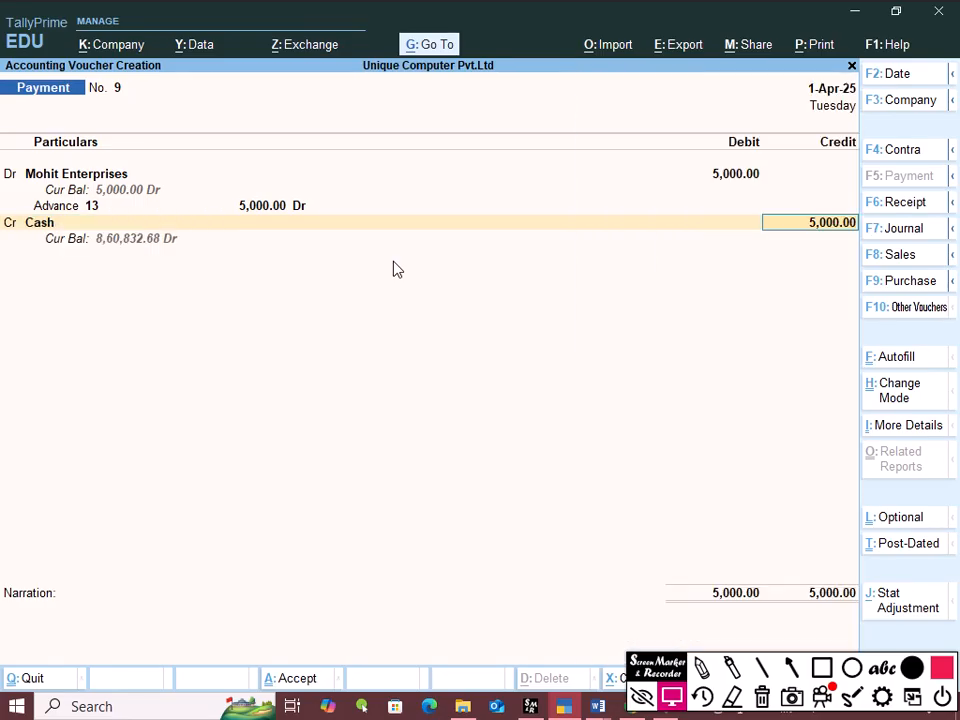
{"action": "key", "text": "Return"}
{"action": "key", "text": "Return"}
{"action": "key", "text": "Return"}
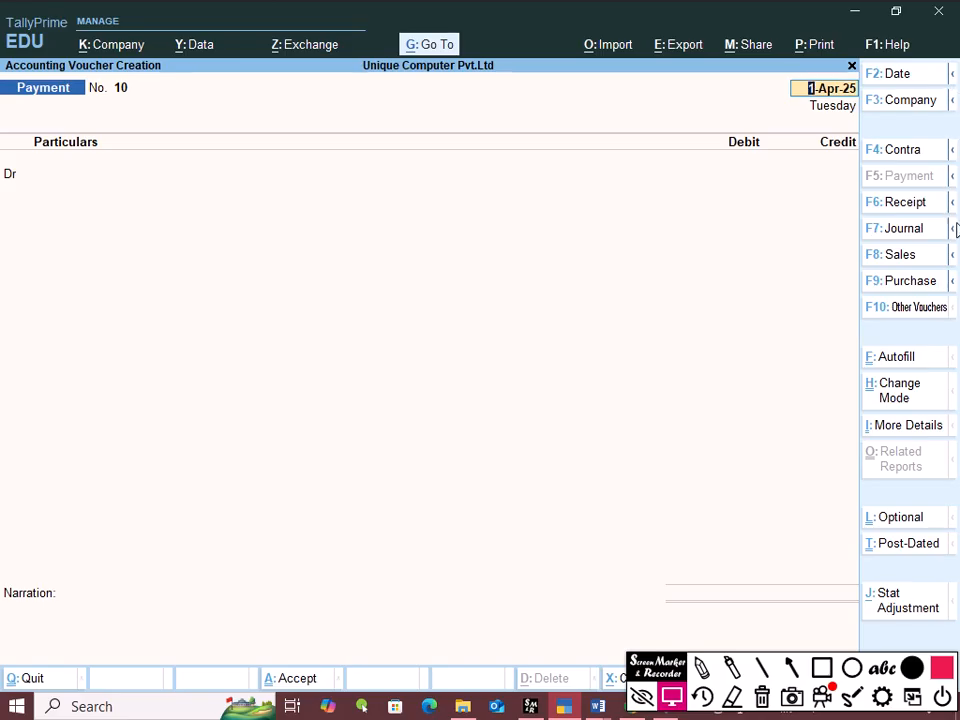
Open a purchase voucher and change its mode to As Voucher
{"action": "left_click", "coordinate": [913, 281]}
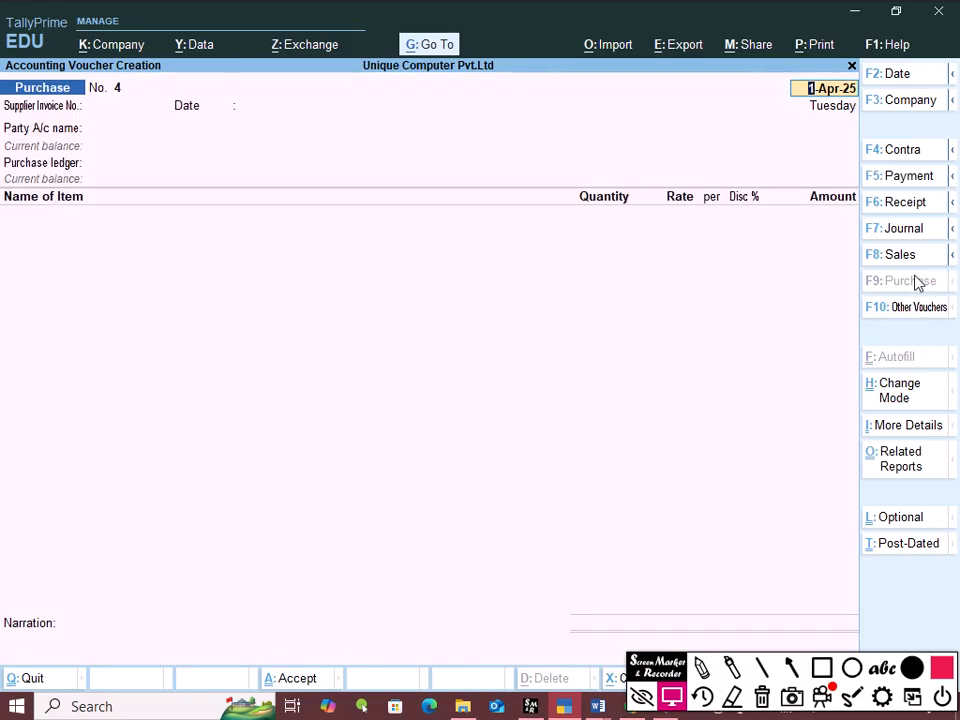
{"action": "key", "text": "ctrl+h"}
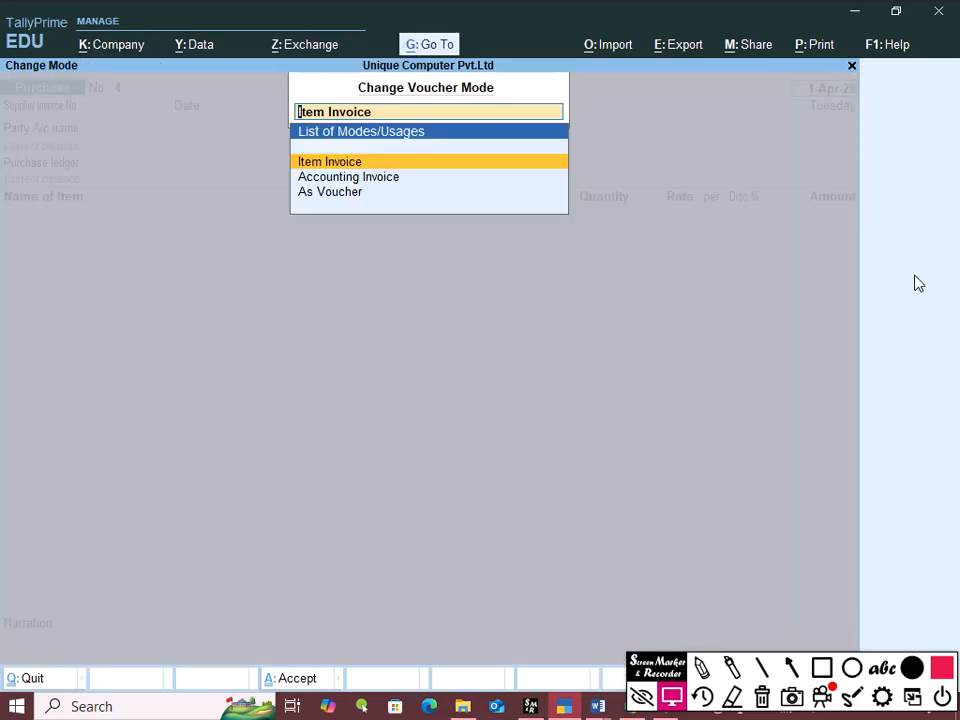
{"action": "key", "text": "Down"}
{"action": "key", "text": "Down"}
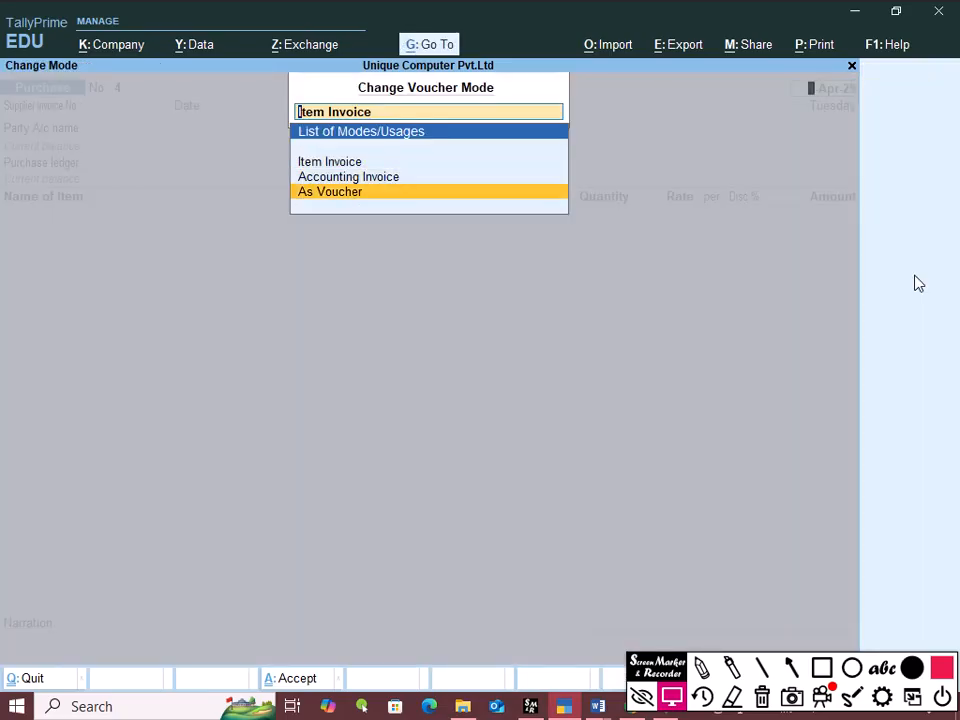
{"action": "key", "text": "Return"}
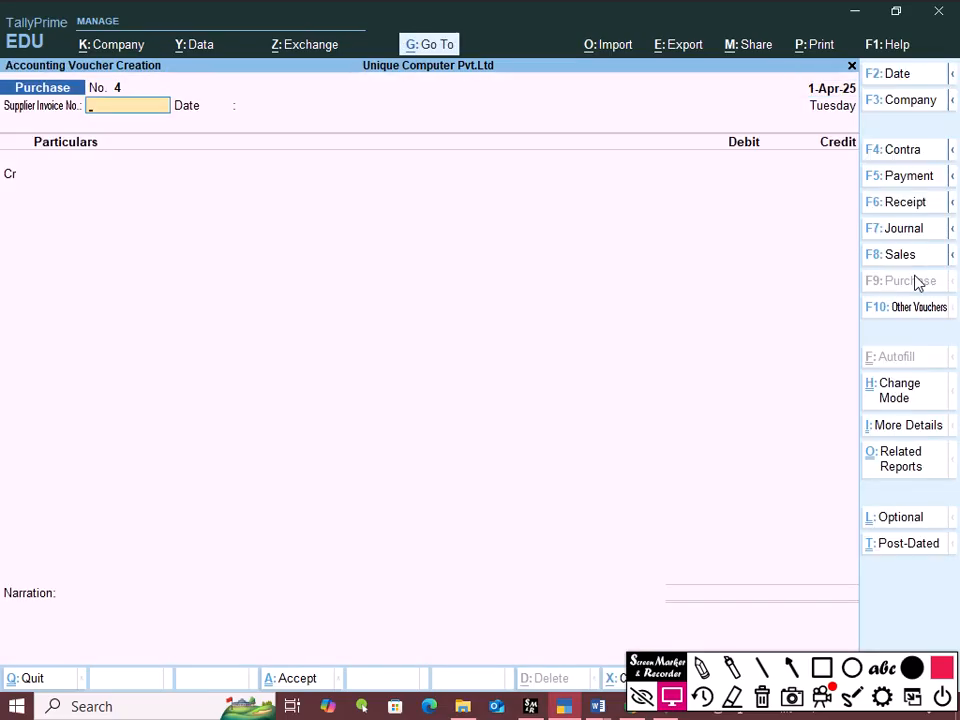
Set the purchase voucher's supplier invoice number to 13 and accept 1-Apr-25 as the invoice date
{"action": "type", "text": "13"}
{"action": "key", "text": "Return"}
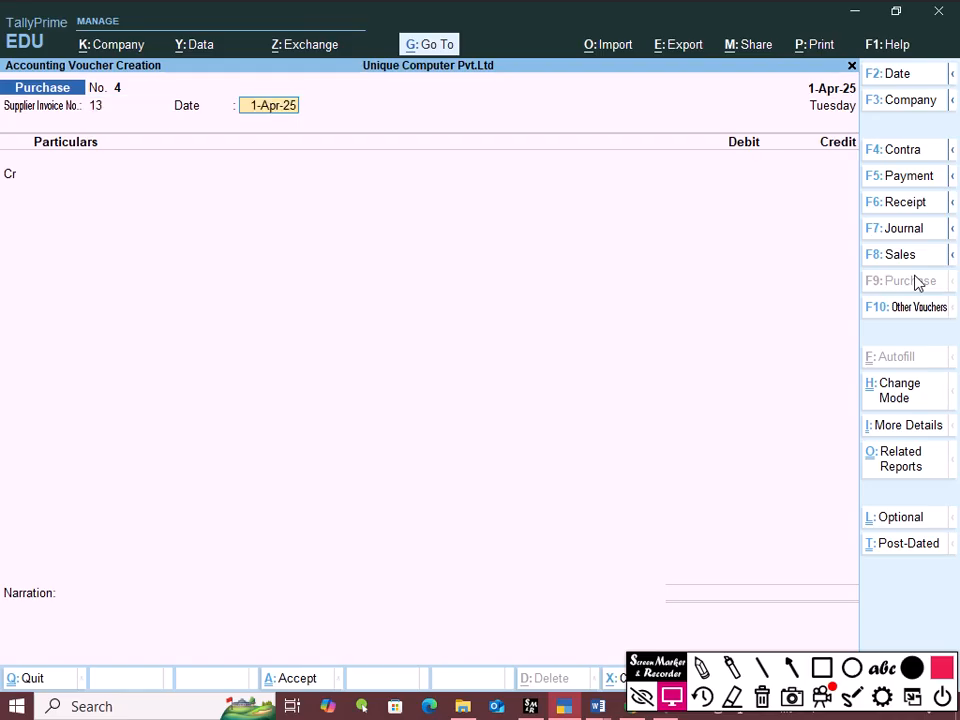
{"action": "key", "text": "Return"}
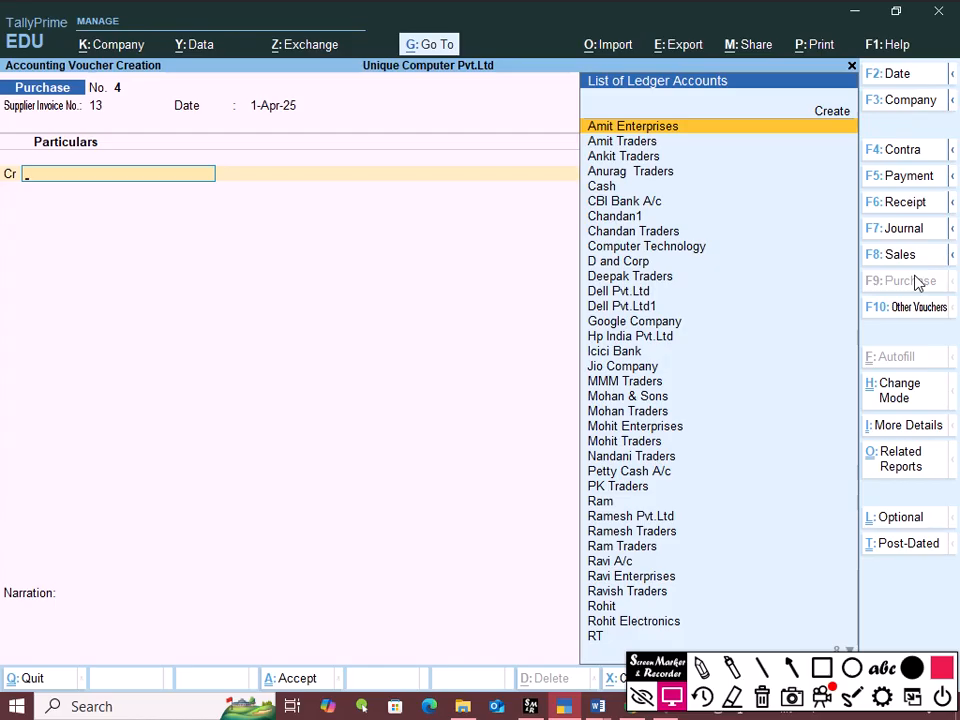
Credit Mohit Enterprises with 6,000 in the purchase voucher, leaving the receipt and party details at their defaults
{"action": "type", "text": "Mohi"}
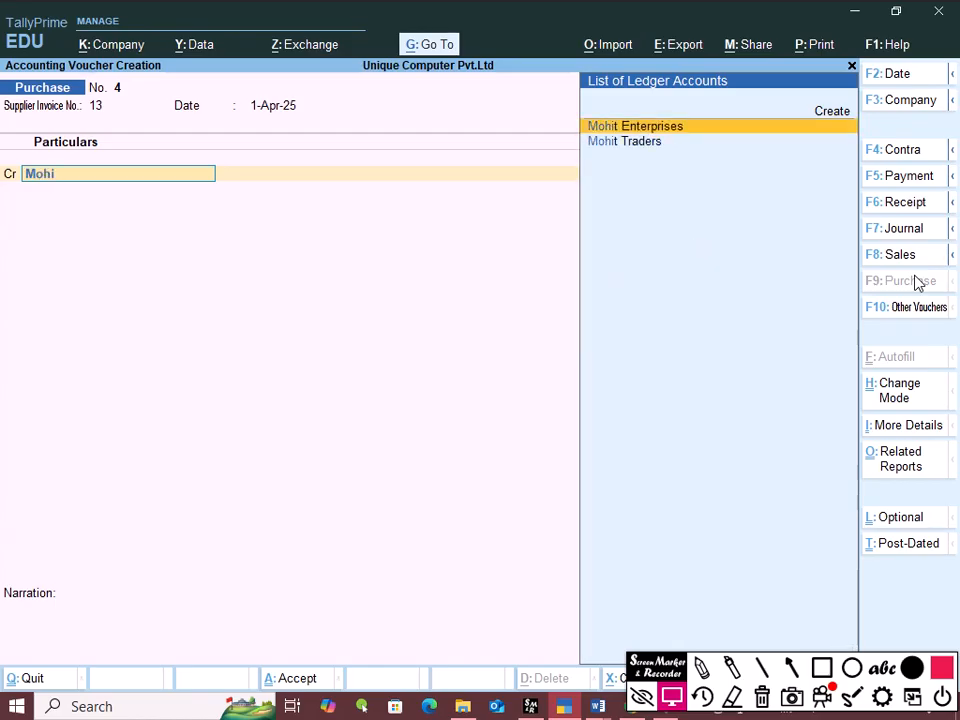
{"action": "key", "text": "Return"}
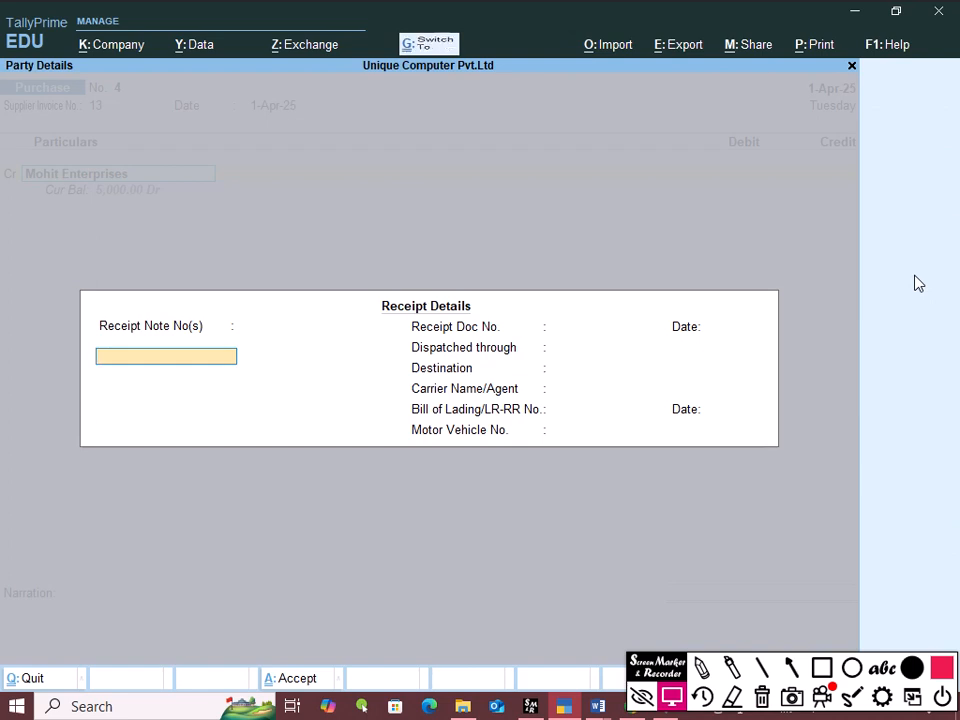
{"action": "key", "text": "ctrl+a"}
{"action": "key", "text": "ctrl+a"}
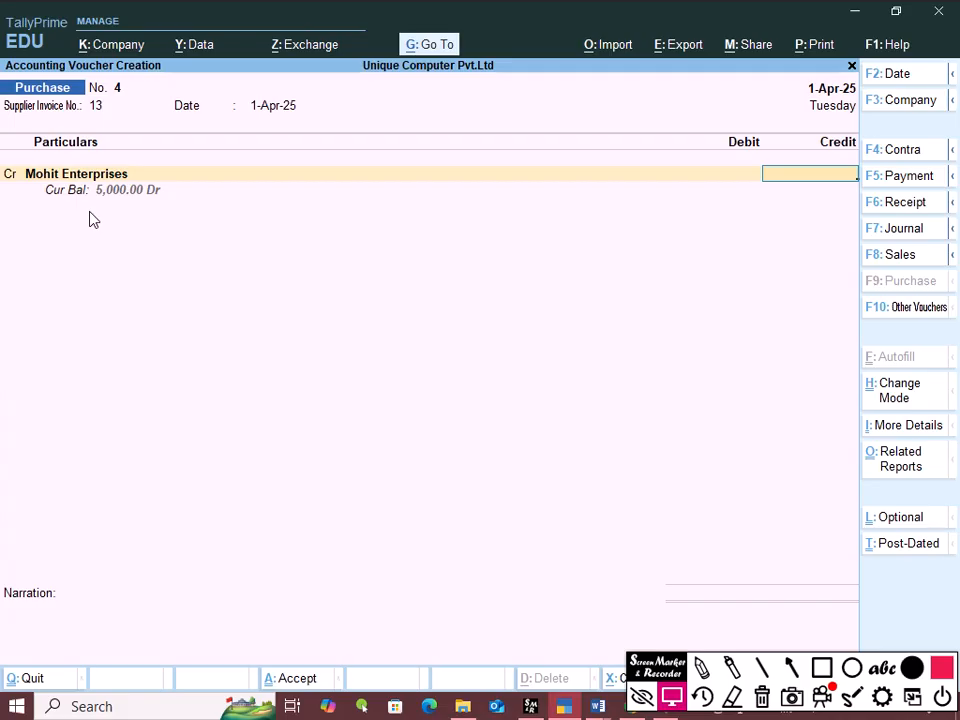
{"action": "type", "text": "6,"}
{"action": "type", "text": "00"}
{"action": "type", "text": "0"}
{"action": "key", "text": "Return"}
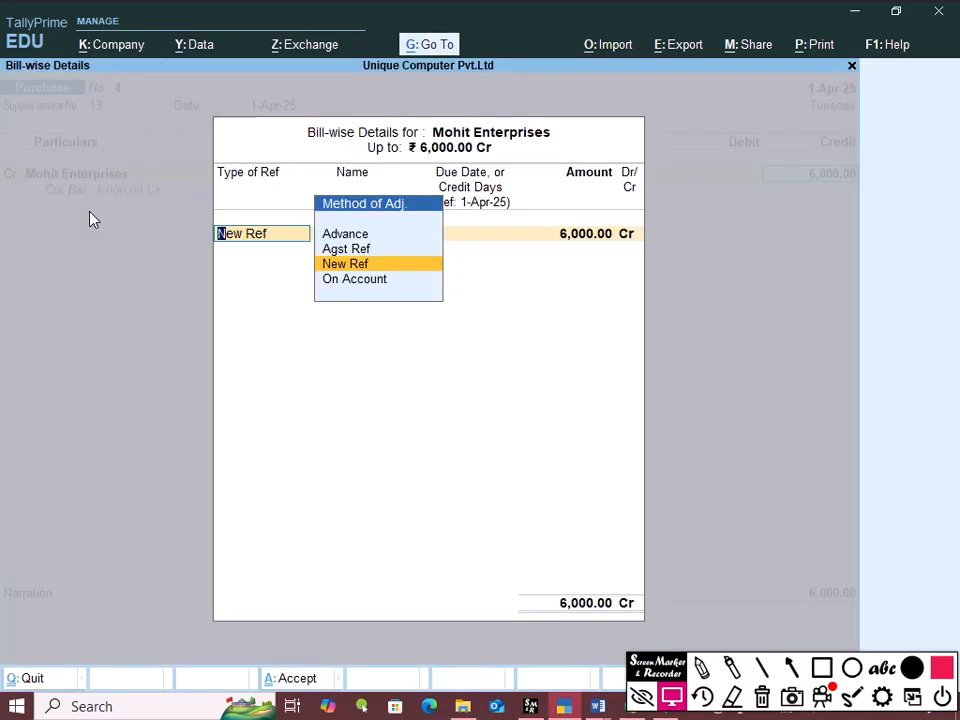
Allocate the 6,000 Cr purchase amount as Agst Ref to pending bill 13 in the bill-wise details
{"action": "key", "text": "Up"}
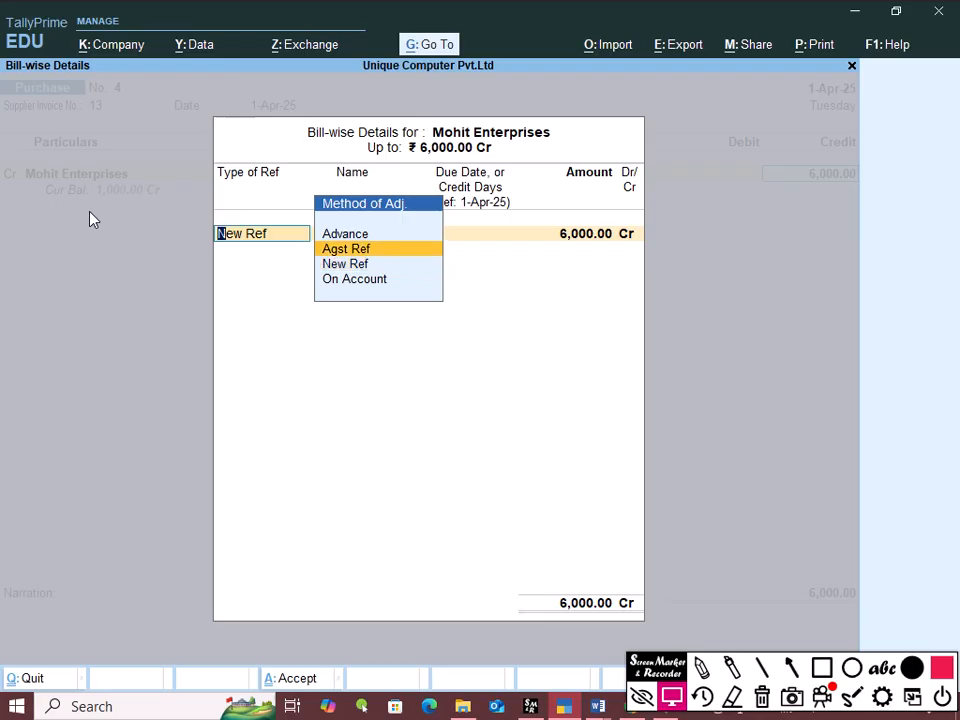
{"action": "key", "text": "Return"}
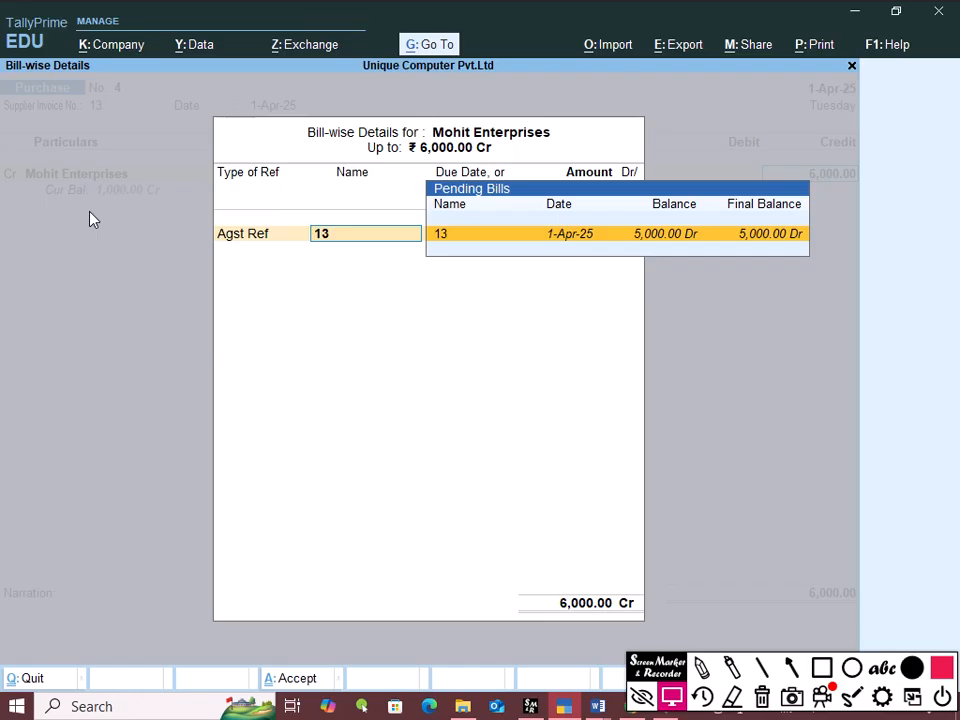
{"action": "key", "text": "Return"}
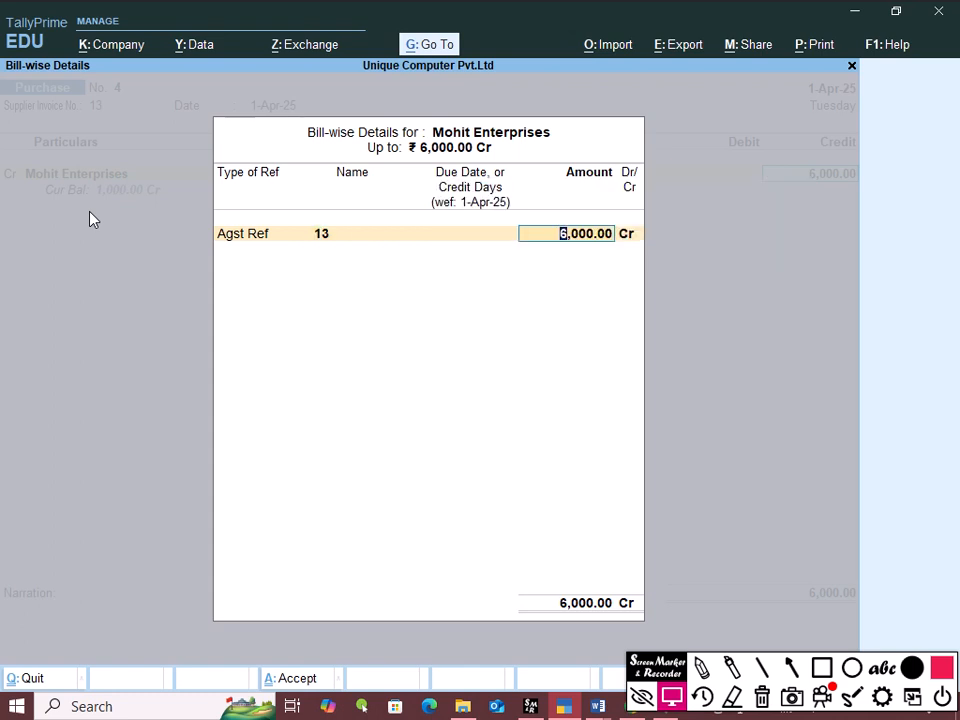
{"action": "key", "text": "Return"}
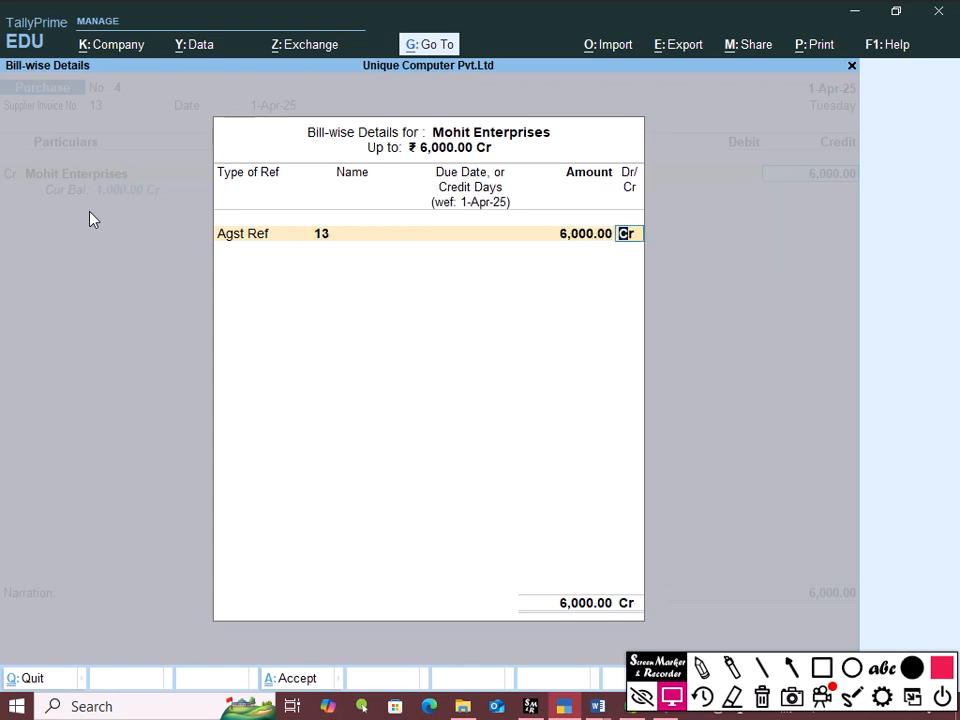
{"action": "key", "text": "Return"}
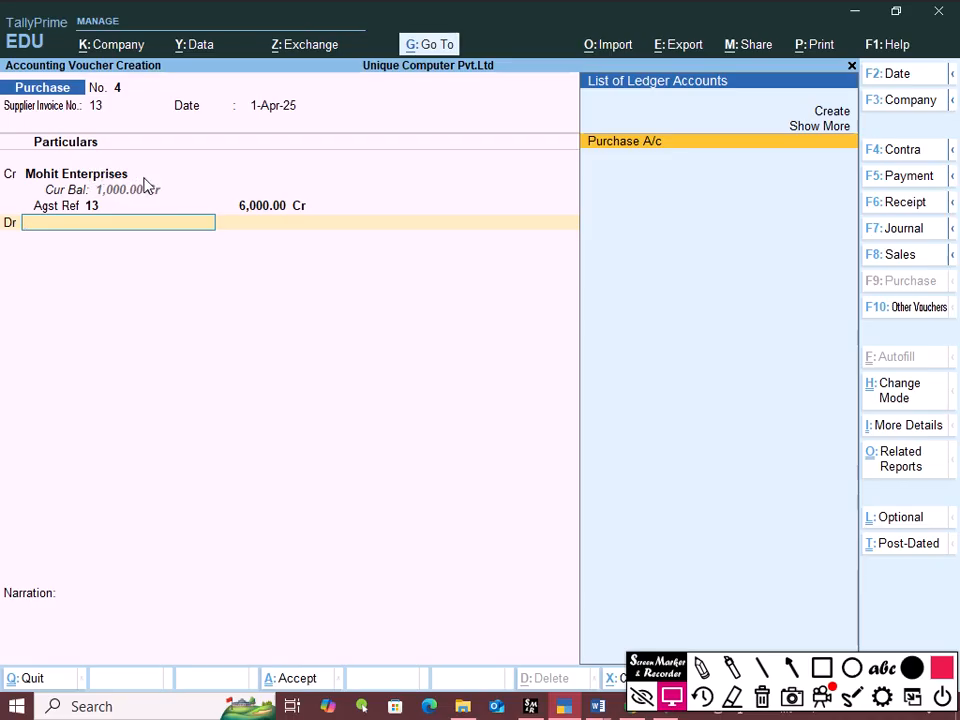
Debit Purchase A/c with 6,000 without inventory items and save the purchase voucher without a narration
{"action": "key", "text": "Return"}
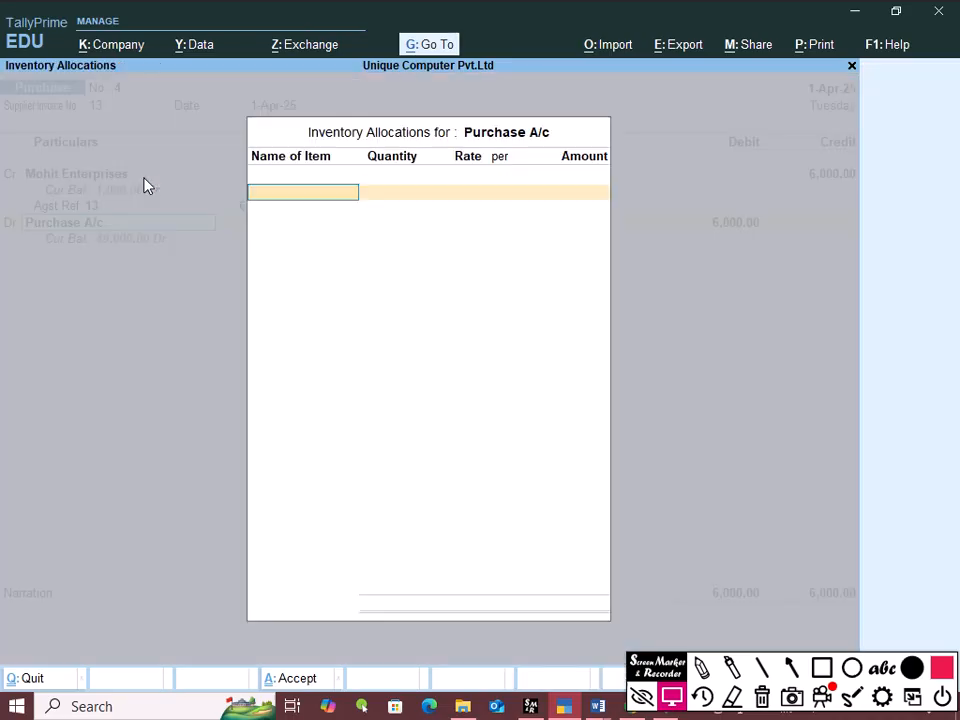
{"action": "key", "text": "Return"}
{"action": "key", "text": "Return"}
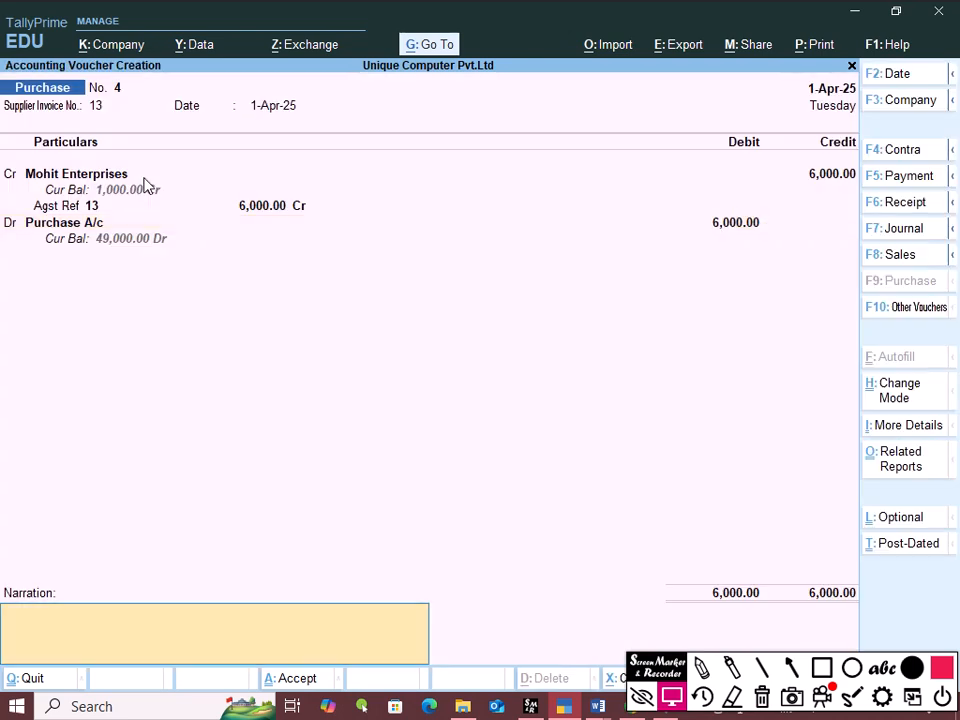
{"action": "key", "text": "Return"}
{"action": "key", "text": "Return"}
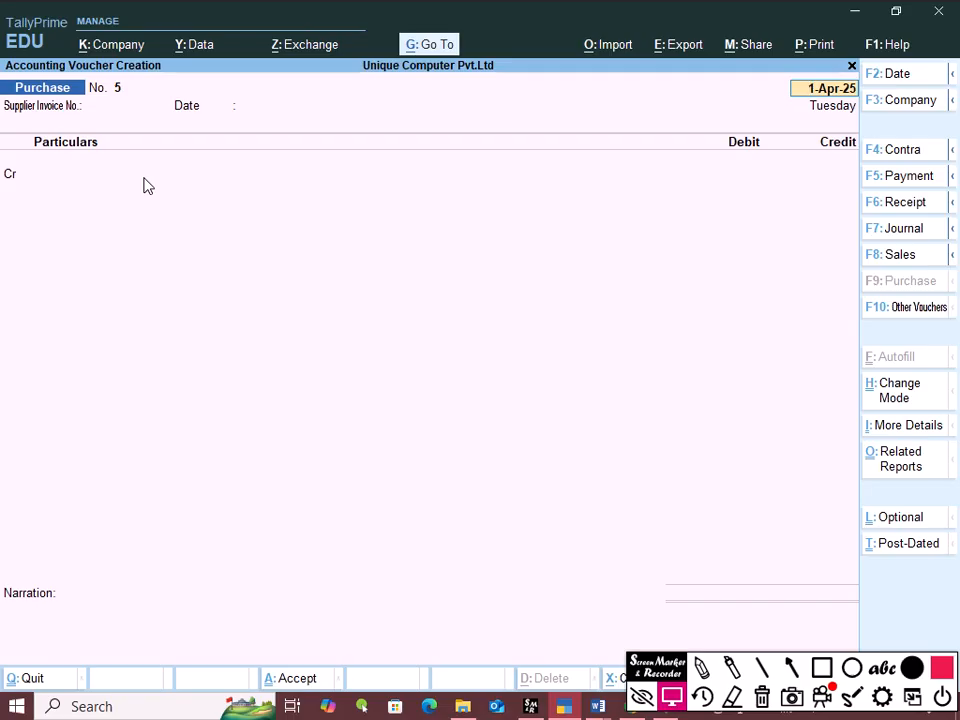
Open a payment voucher dated 1-Apr-25 and debit the Mohit Enterprises ledger
{"action": "left_click", "coordinate": [908, 177]}
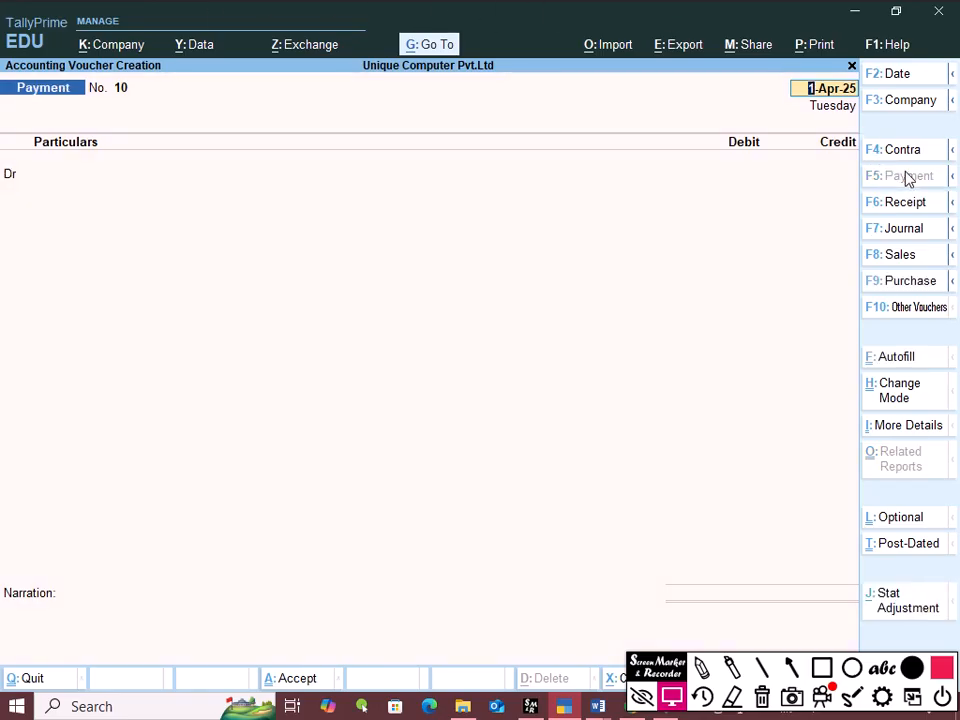
{"action": "key", "text": "Return"}
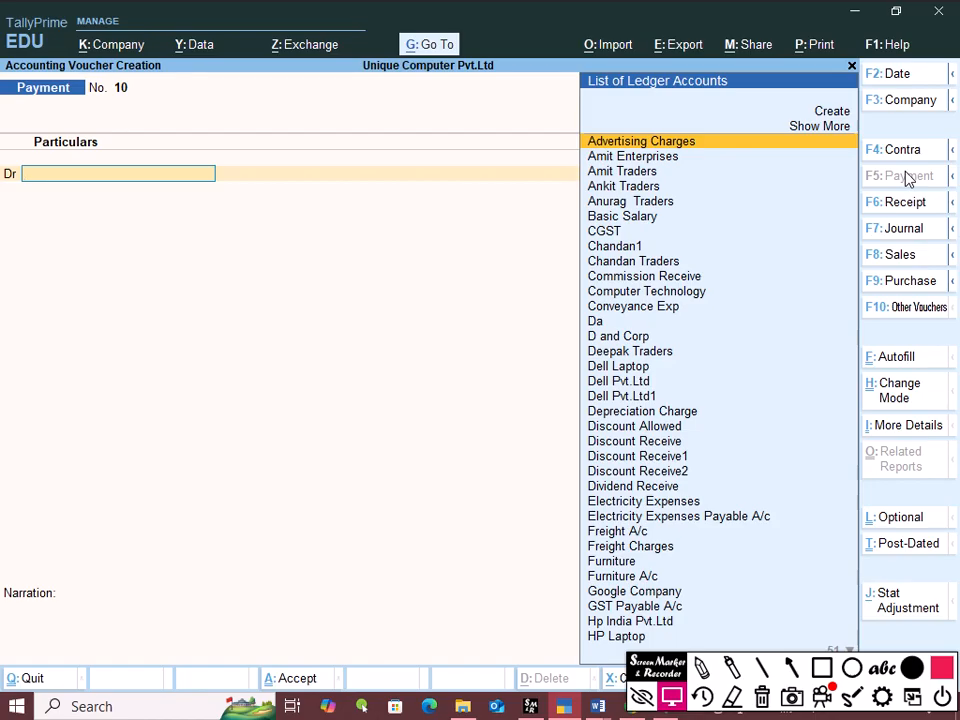
{"action": "type", "text": "Mo"}
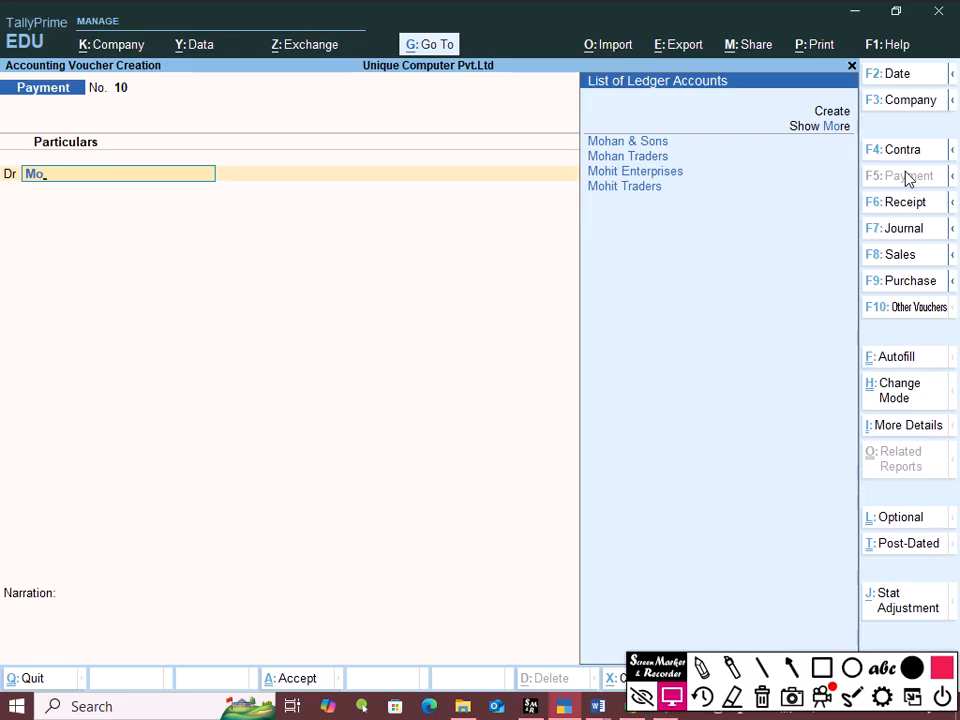
{"action": "key", "text": "Down"}
{"action": "key", "text": "Down"}
{"action": "key", "text": "Return"}
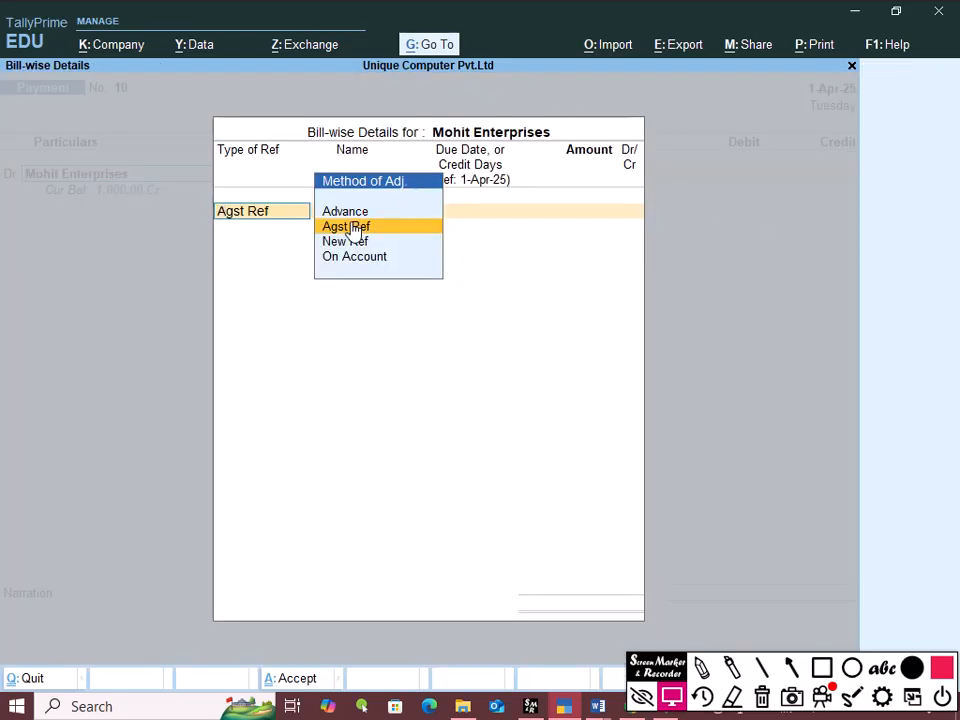
Settle pending bill 13 as Agst Ref for 1,000 Dr and finish the bill-wise details
{"action": "left_click", "coordinate": [436, 230]}
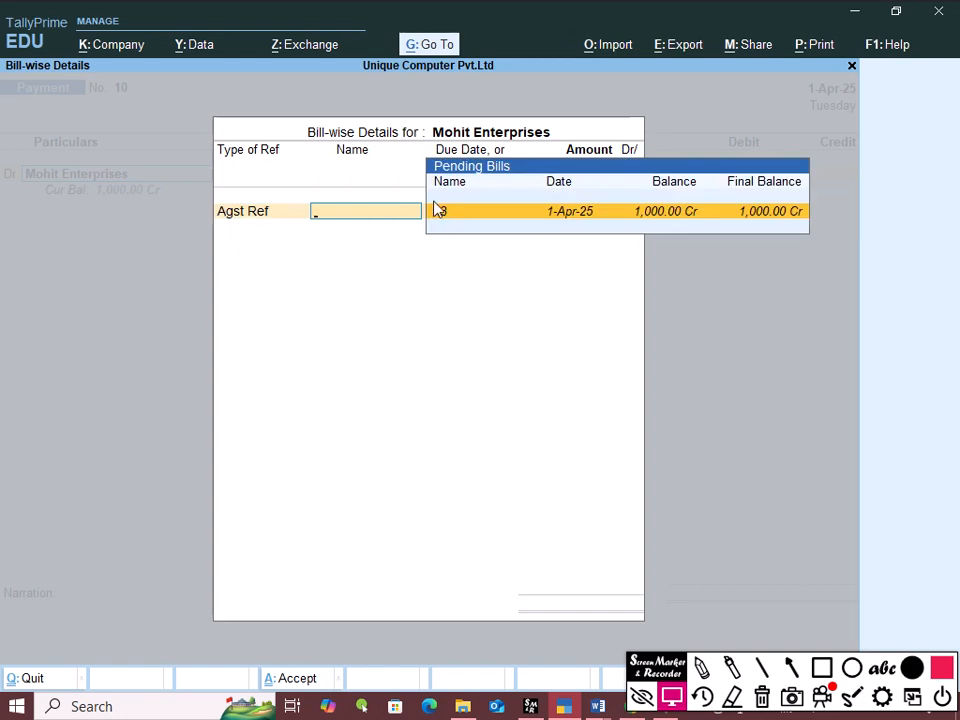
{"action": "left_click", "coordinate": [684, 222]}
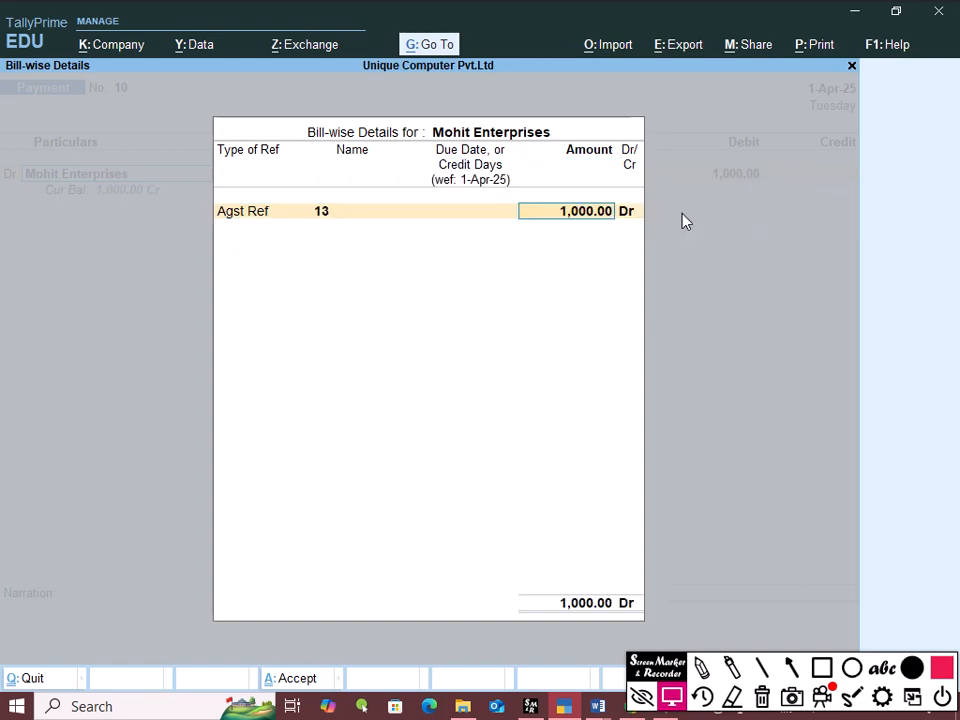
{"action": "key", "text": "Return"}
{"action": "key", "text": "Return"}
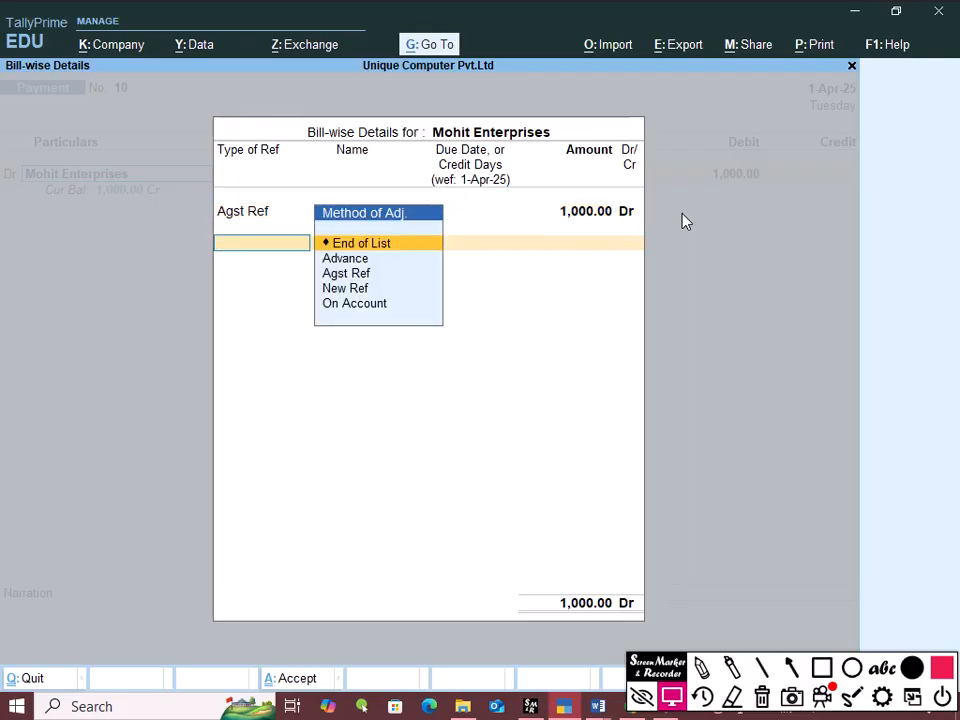
{"action": "key", "text": "Return"}
{"action": "key", "text": "Return"}
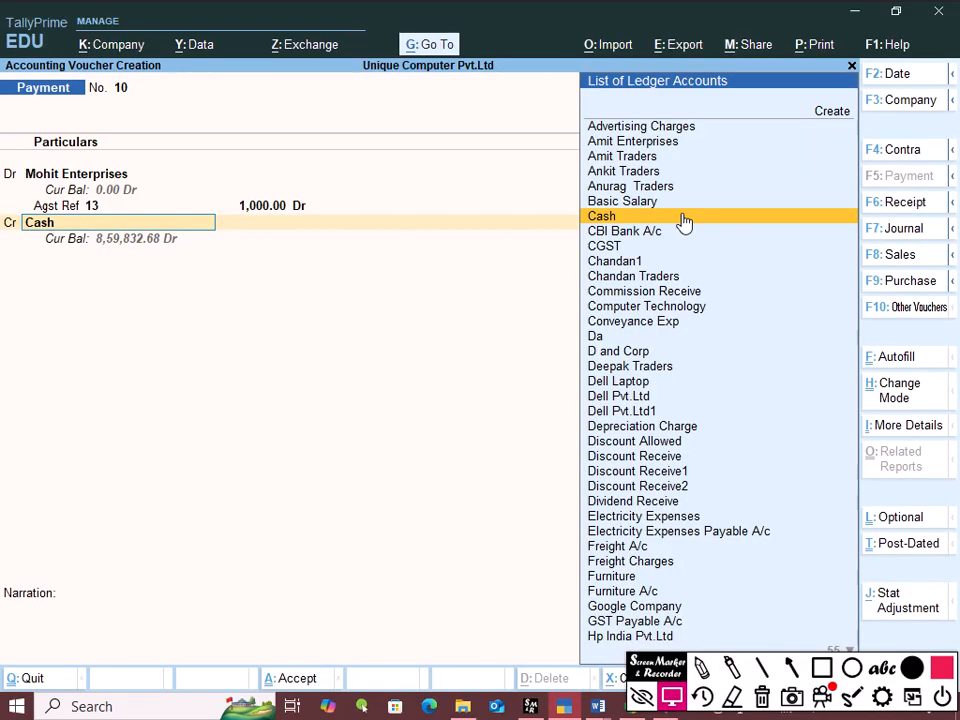
Credit the Cash ledger with 1,000 and save the payment voucher without a narration
{"action": "key", "text": "Return"}
{"action": "key", "text": "Return"}
{"action": "key", "text": "Return"}
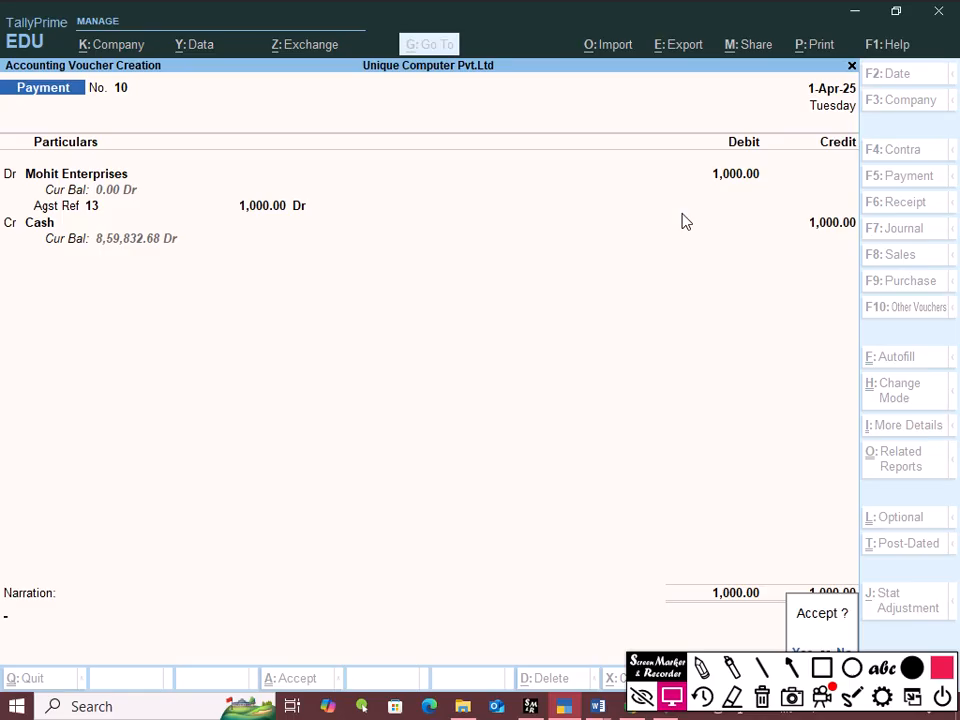
{"action": "key", "text": "Return"}
Select Mohit Enterprises as the debit ledger in a new payment voucher to check its current balance, backing out of the bill-wise details
{"action": "key", "text": "Return"}
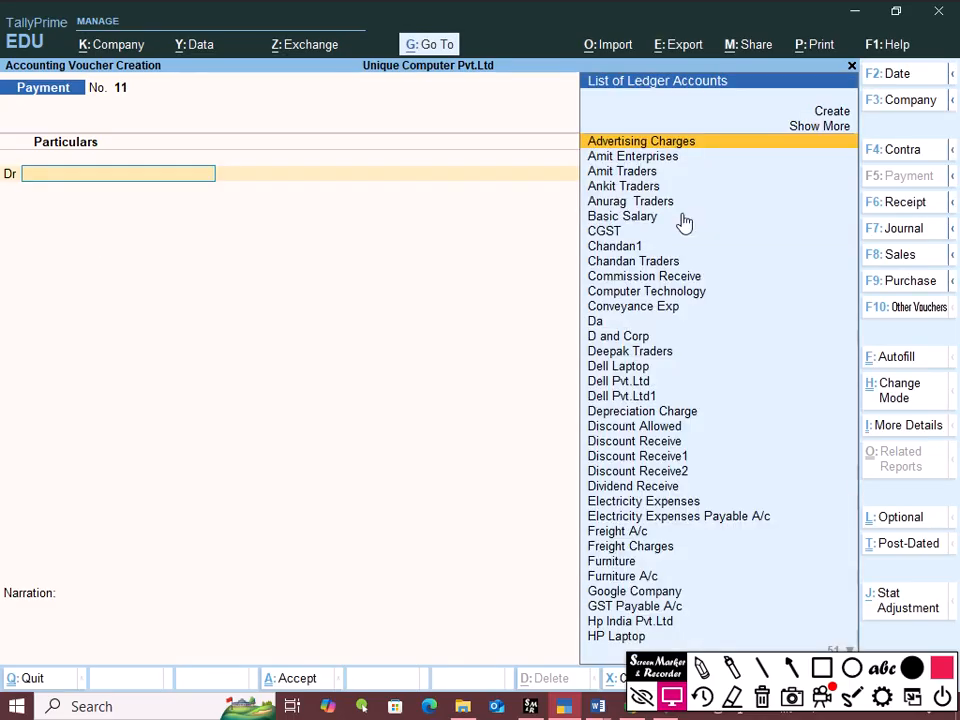
{"action": "type", "text": "Mohi"}
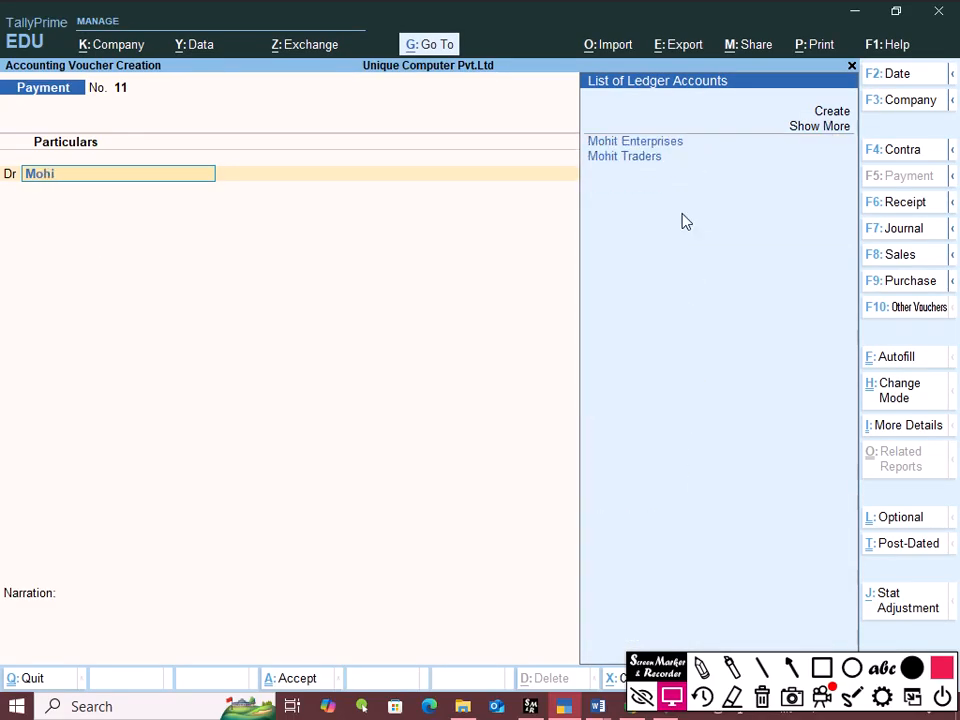
{"action": "key", "text": "Return"}
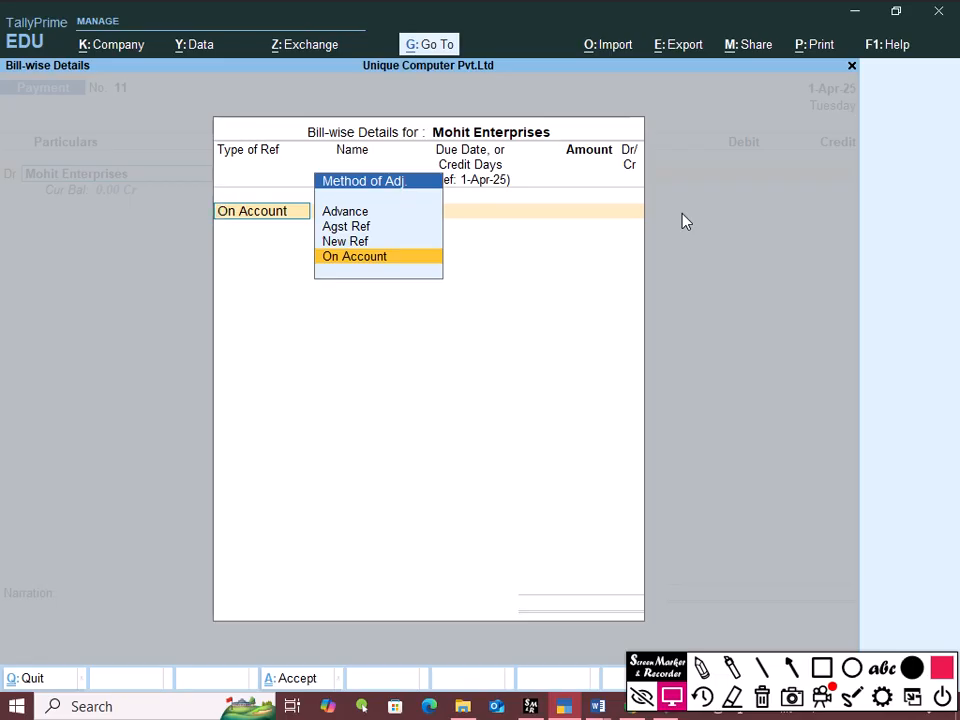
{"action": "key", "text": "BackSpace"}
{"action": "key", "text": "y"}
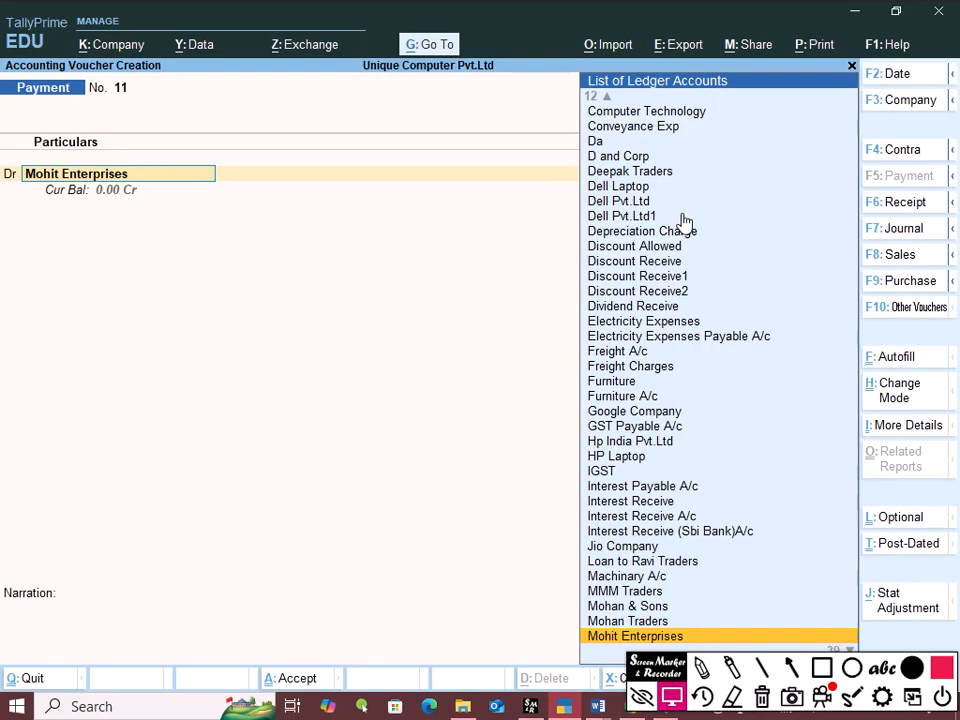